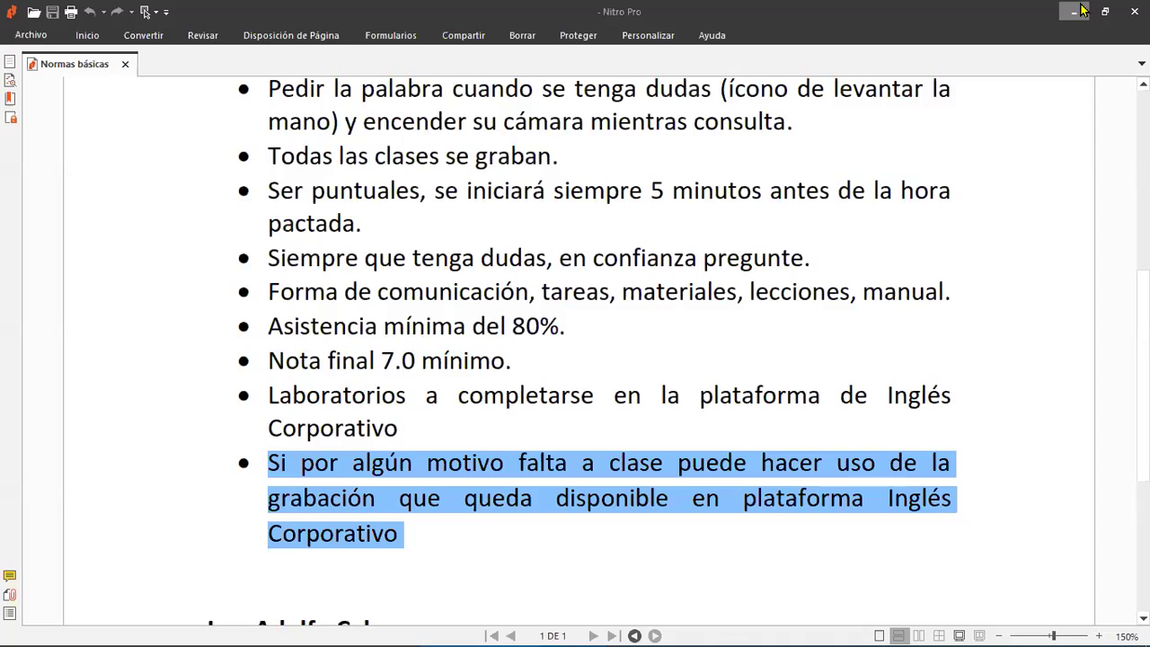
Step: Minimize the PDF and file explorer windows, launch Excel with a blank workbook, and maximize its window
left_click(1084, 9)
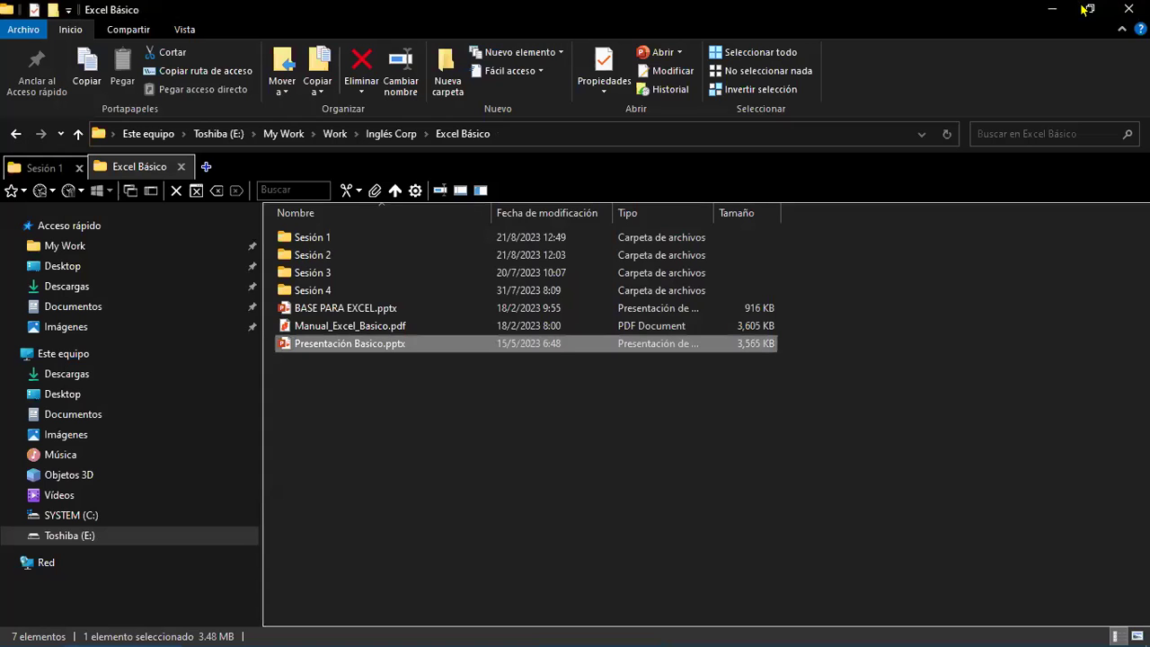
left_click(1053, 10)
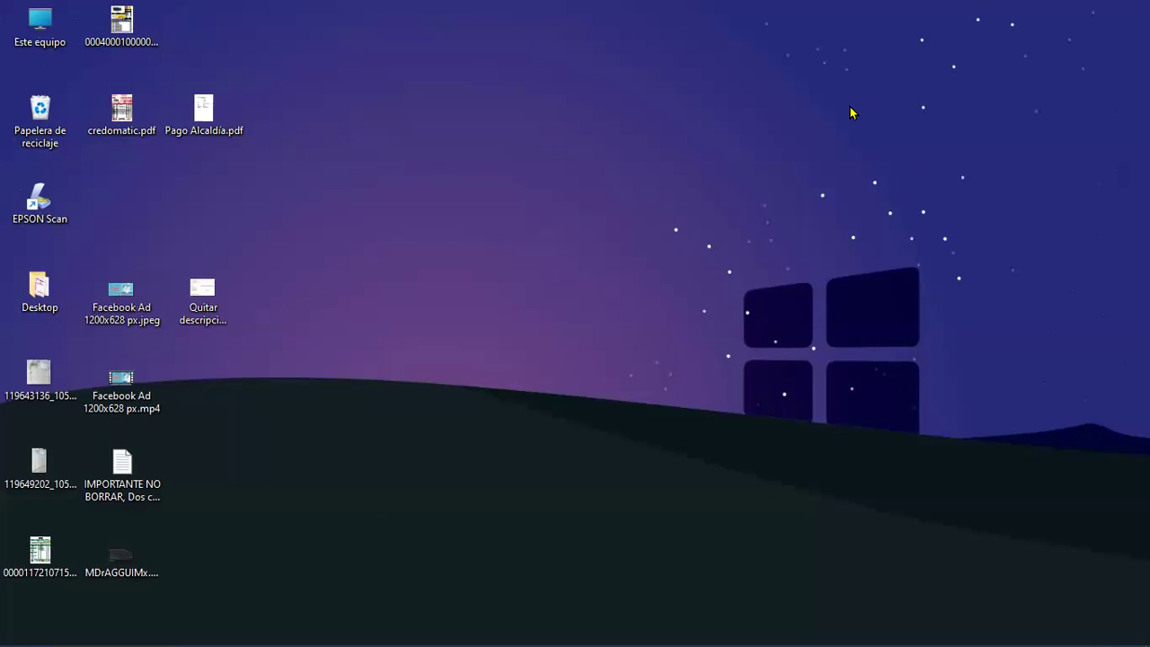
mouse_move(3, 629)
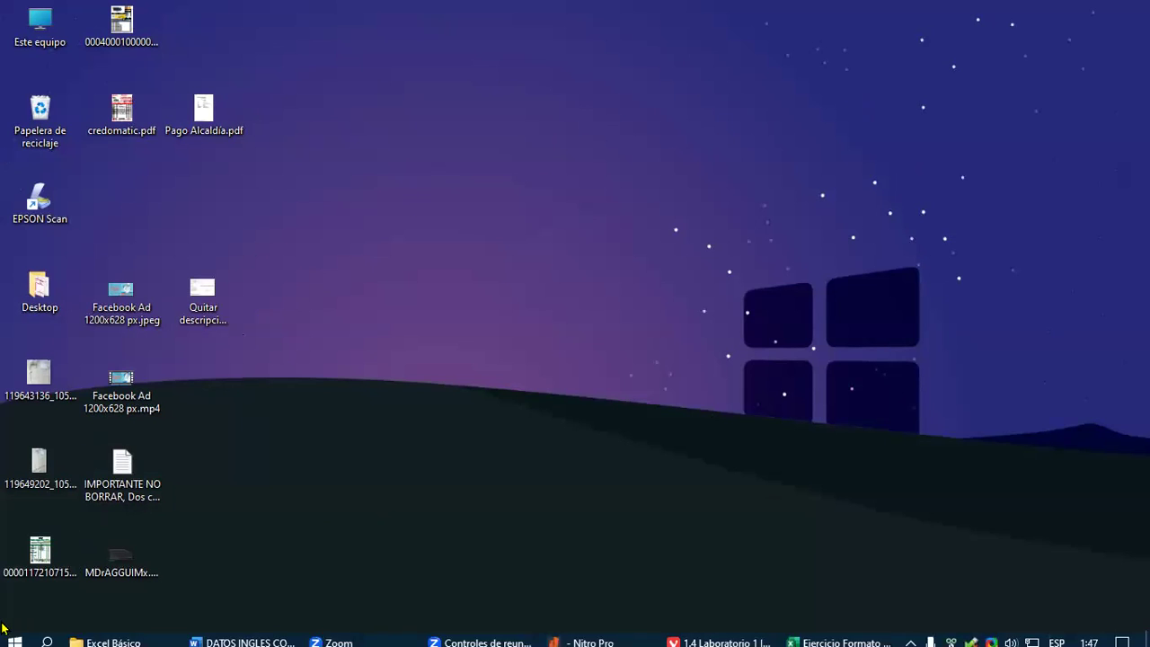
left_click(9, 631)
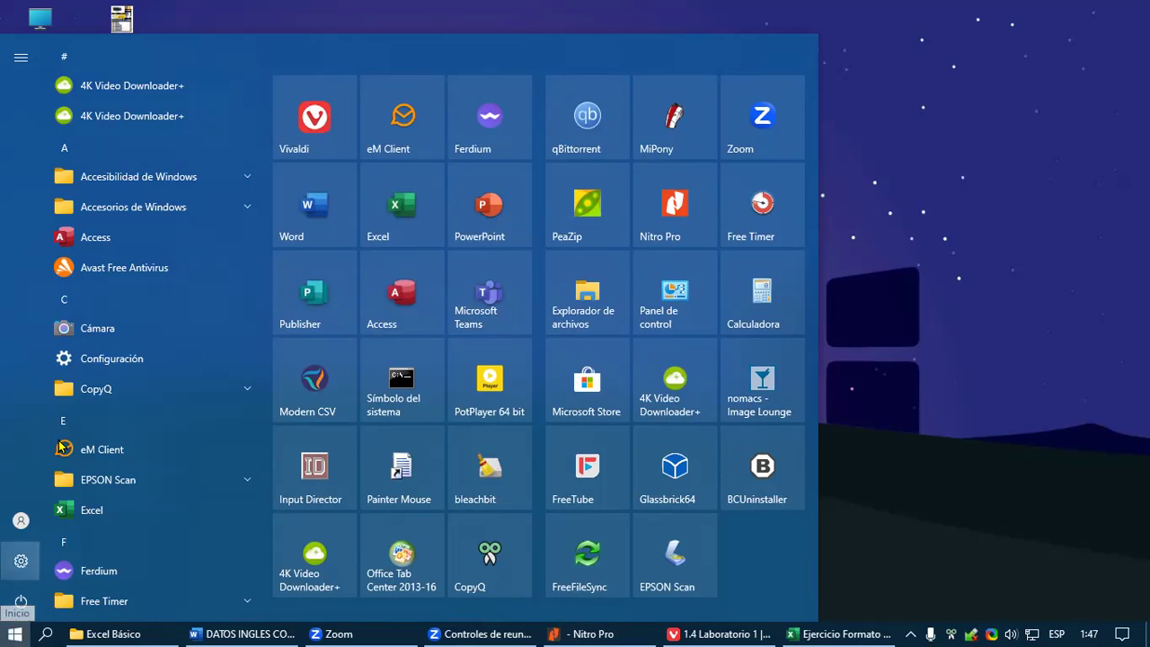
scroll(81, 350, "down", 2)
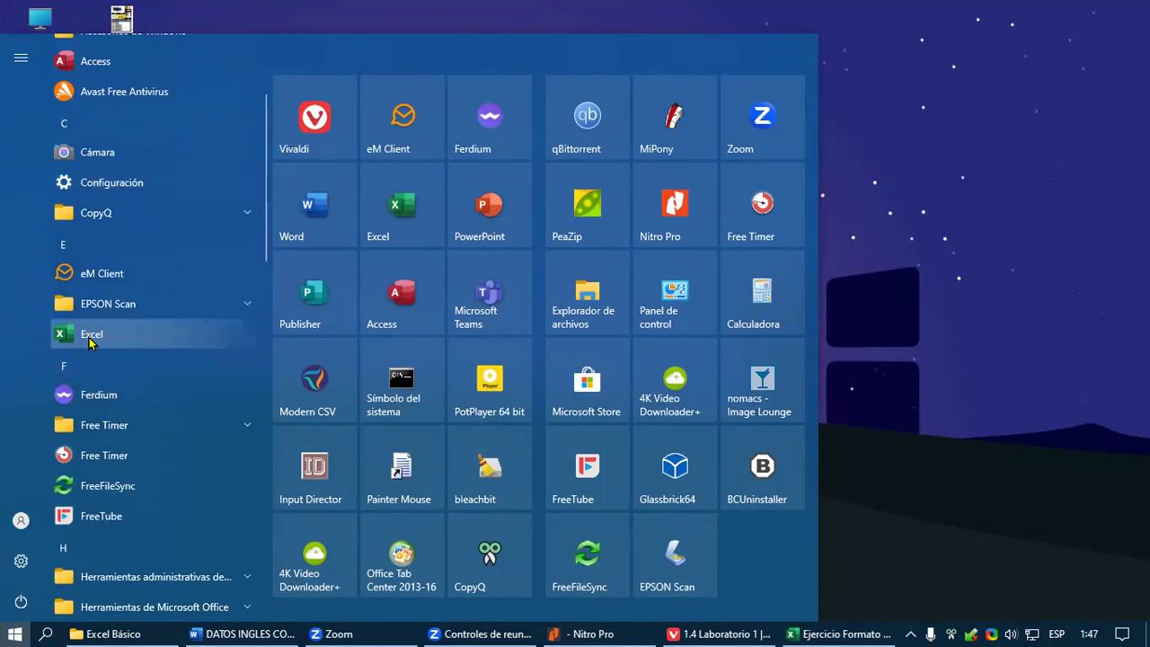
left_click(90, 341)
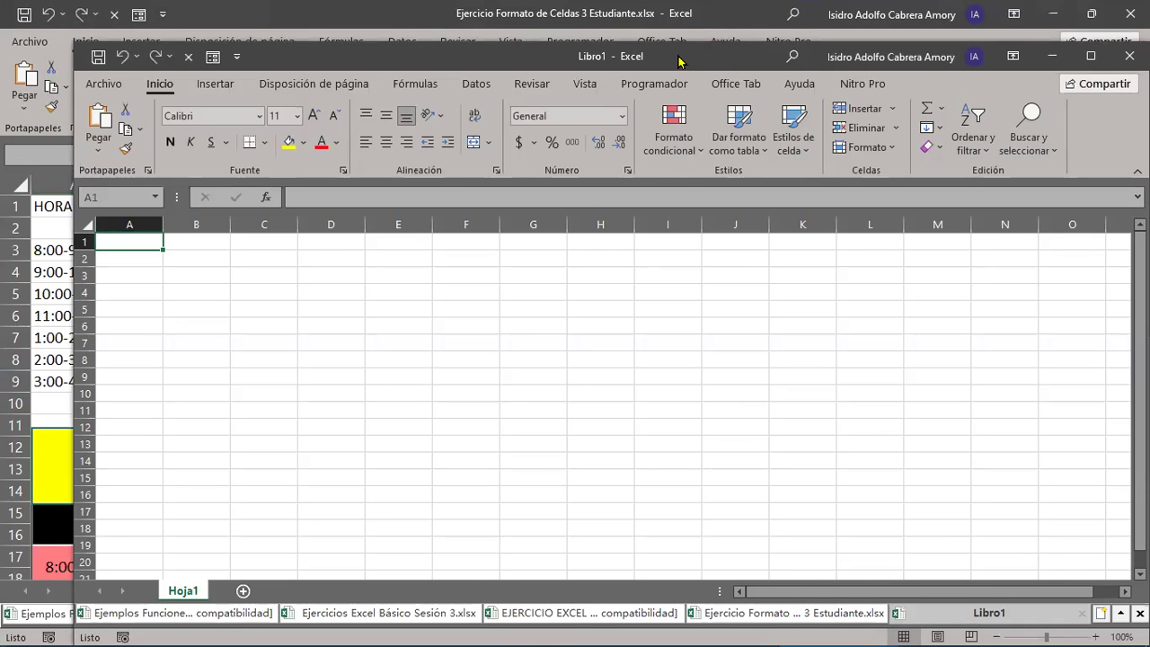
left_click_drag(678, 60, 636, 19)
double_click(700, 18)
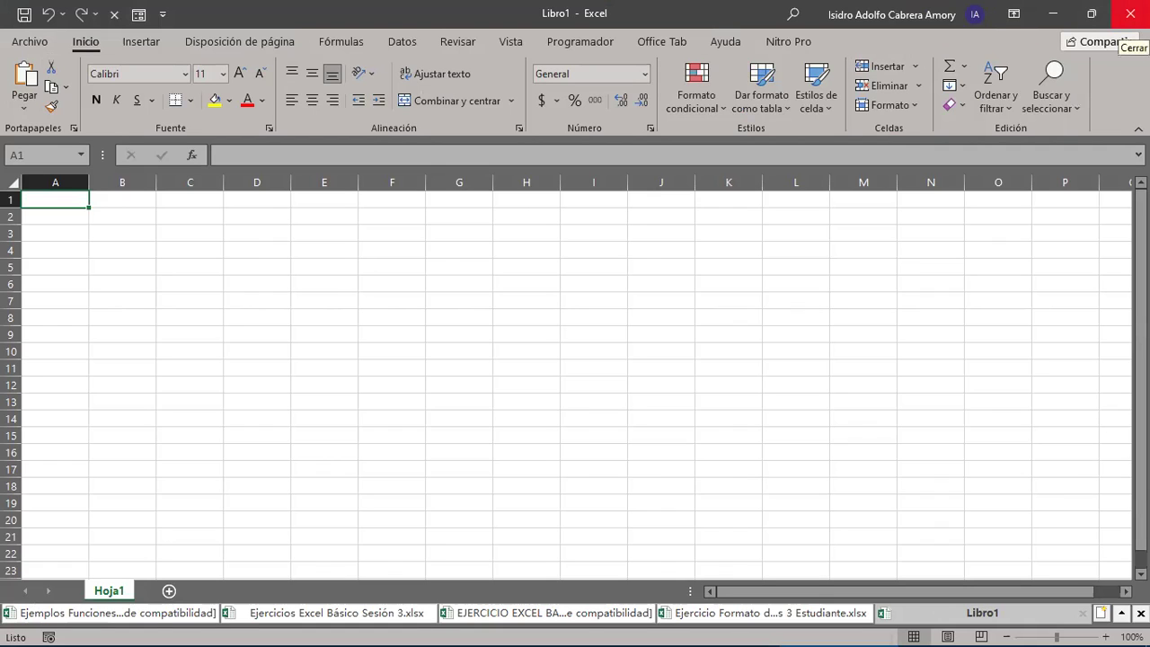
Step: Close only the current blank workbook, keeping the other files open, and create another blank one
left_click(1130, 14)
left_click(584, 366)
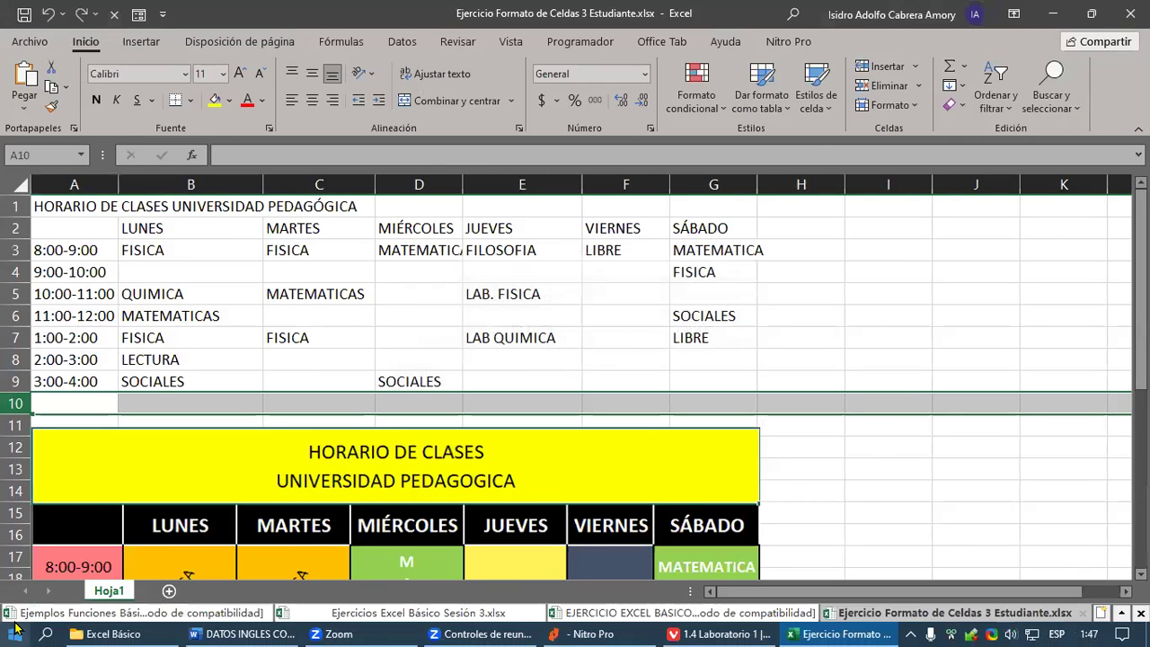
left_click(24, 629)
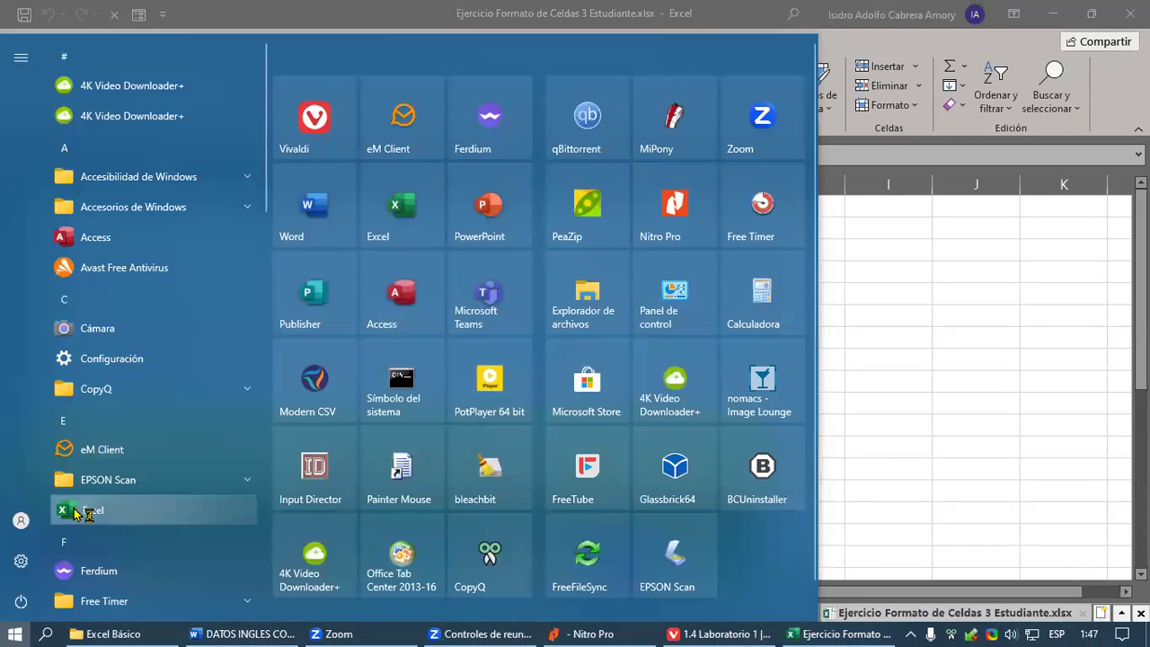
key("Escape")
key("ctrl+n")
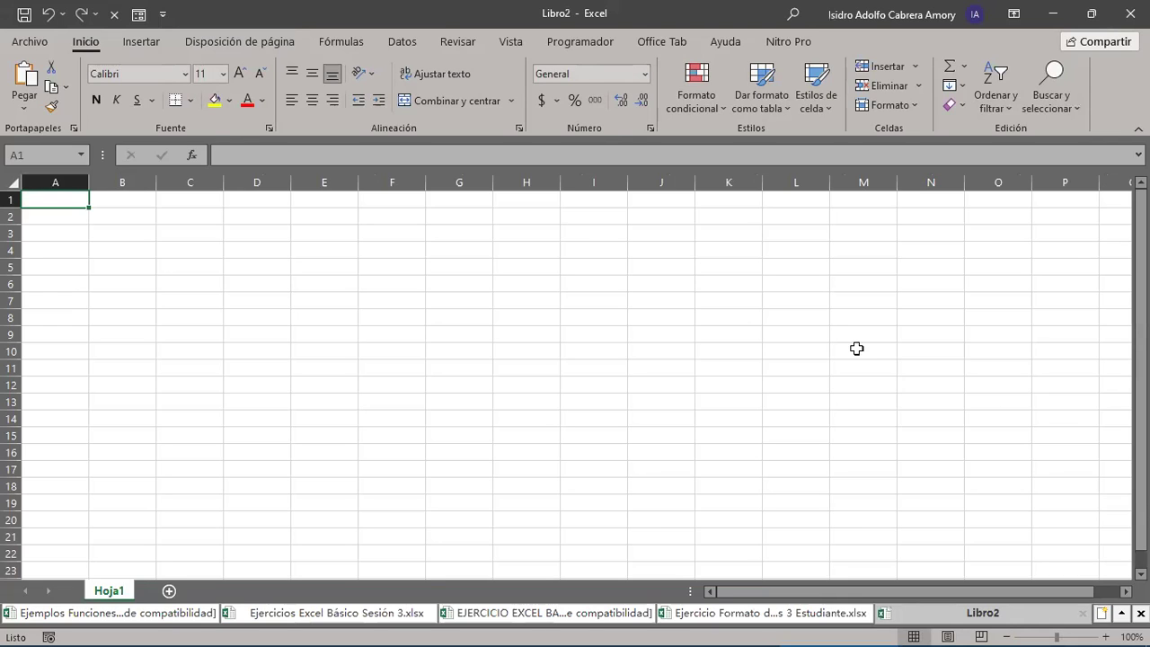
Step: Look through the recently used files on the Excel start page and create a workbook from the Libro en blanco template
left_click(34, 45)
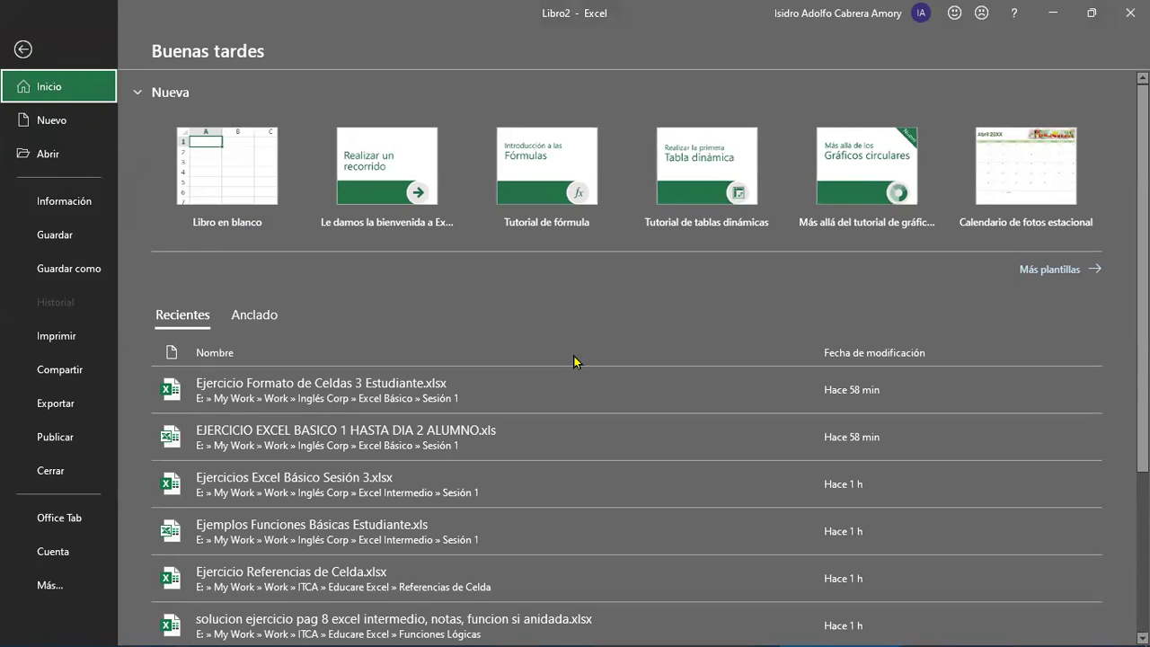
scroll(393, 382, "down", 3)
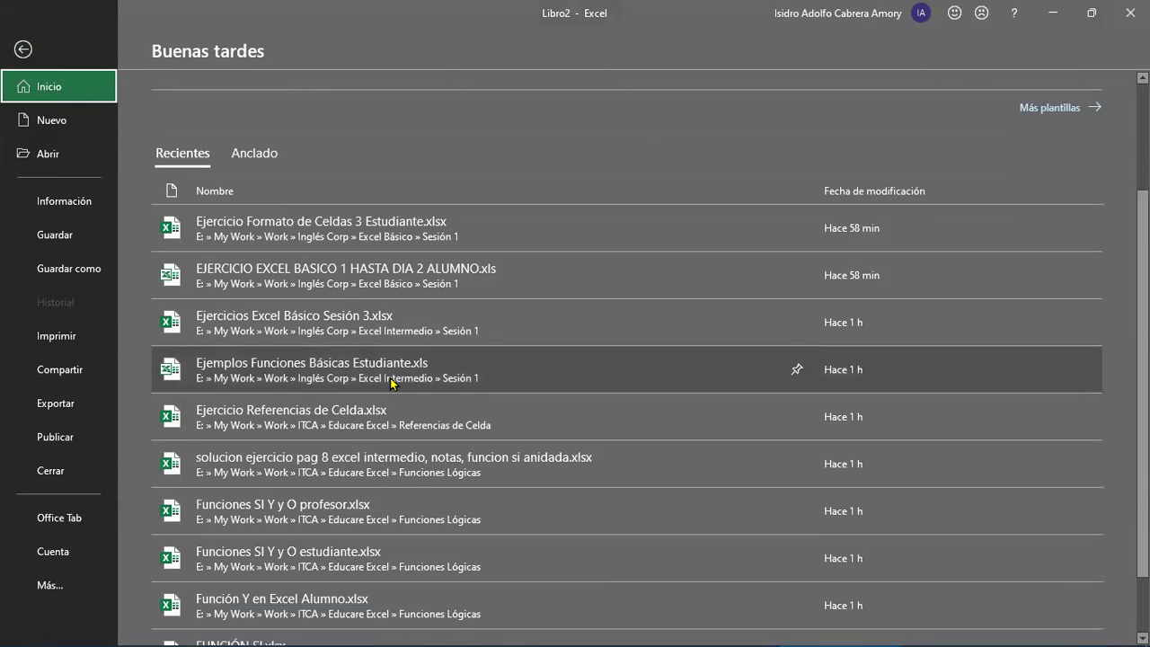
scroll(393, 381, "down", 2)
scroll(393, 382, "up", 5)
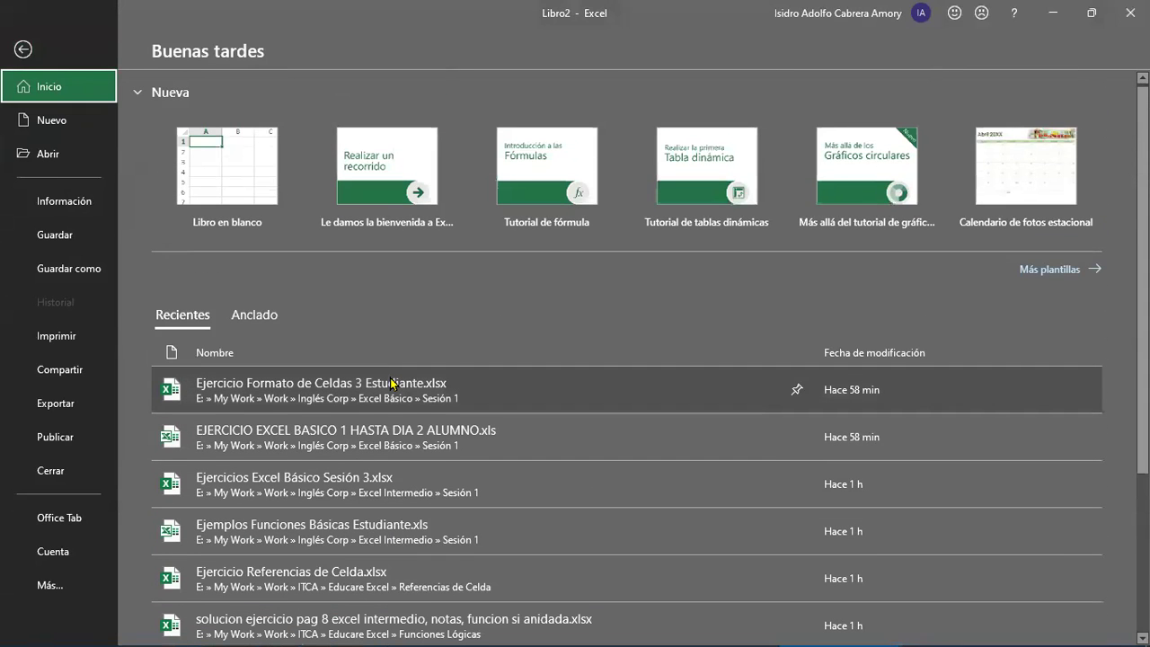
scroll(314, 489, "down", 4)
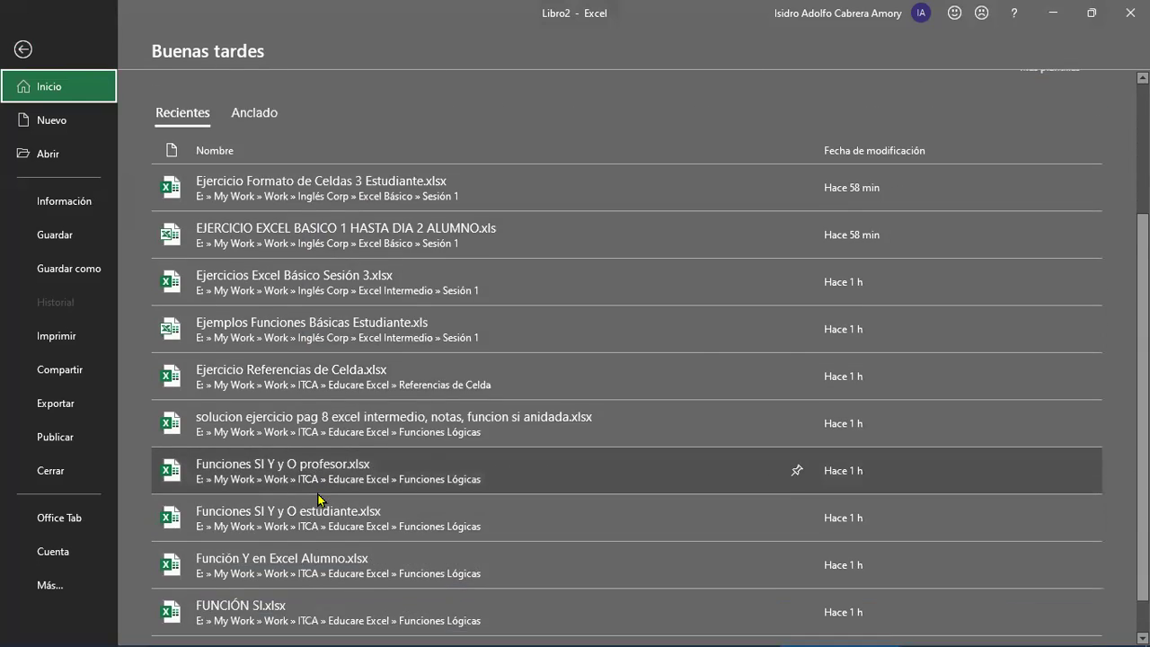
scroll(320, 497, "up", 4)
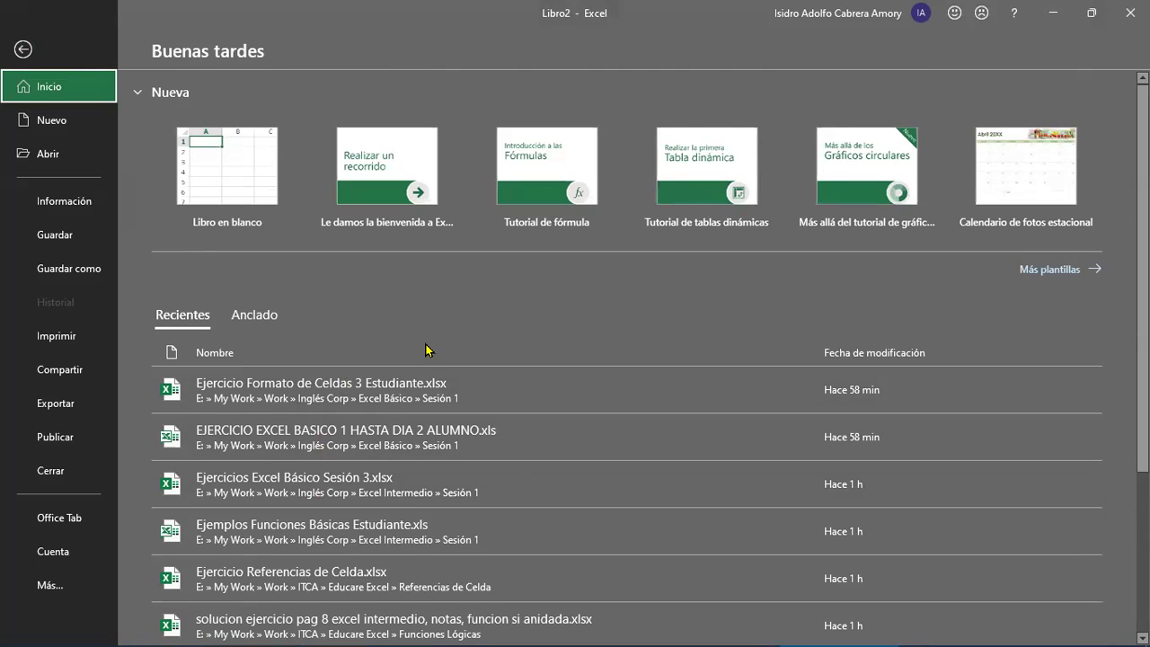
left_click(225, 182)
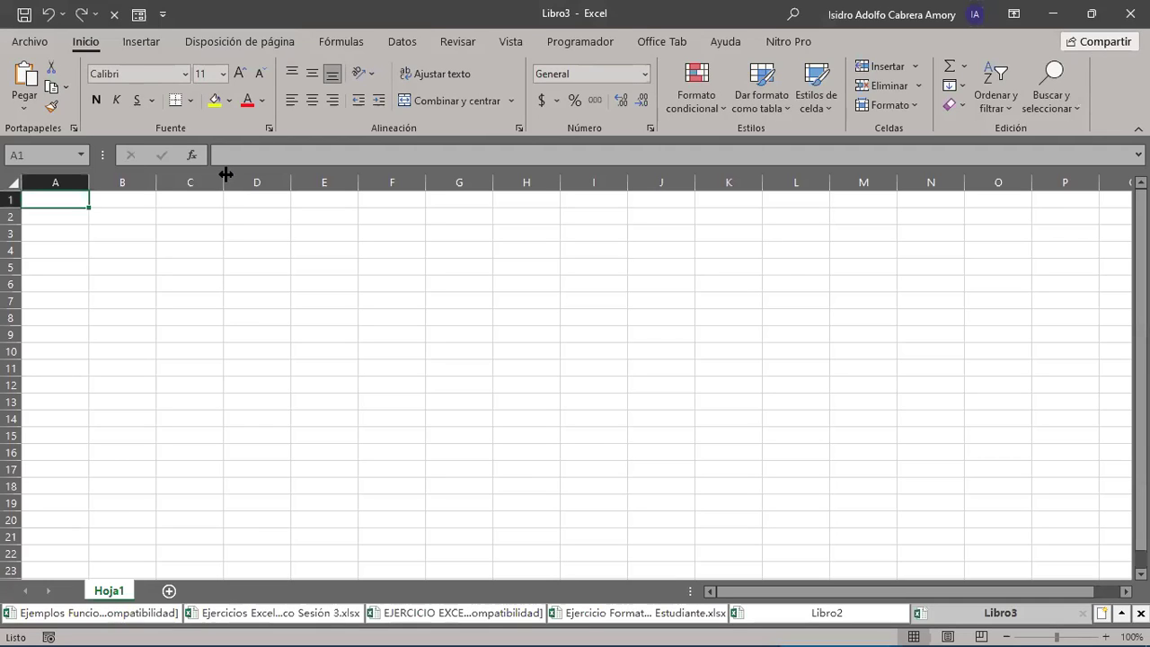
Step: Close the blank workbooks Libro3 and Libro2 one at a time, keeping the exercise files open
left_click(1129, 14)
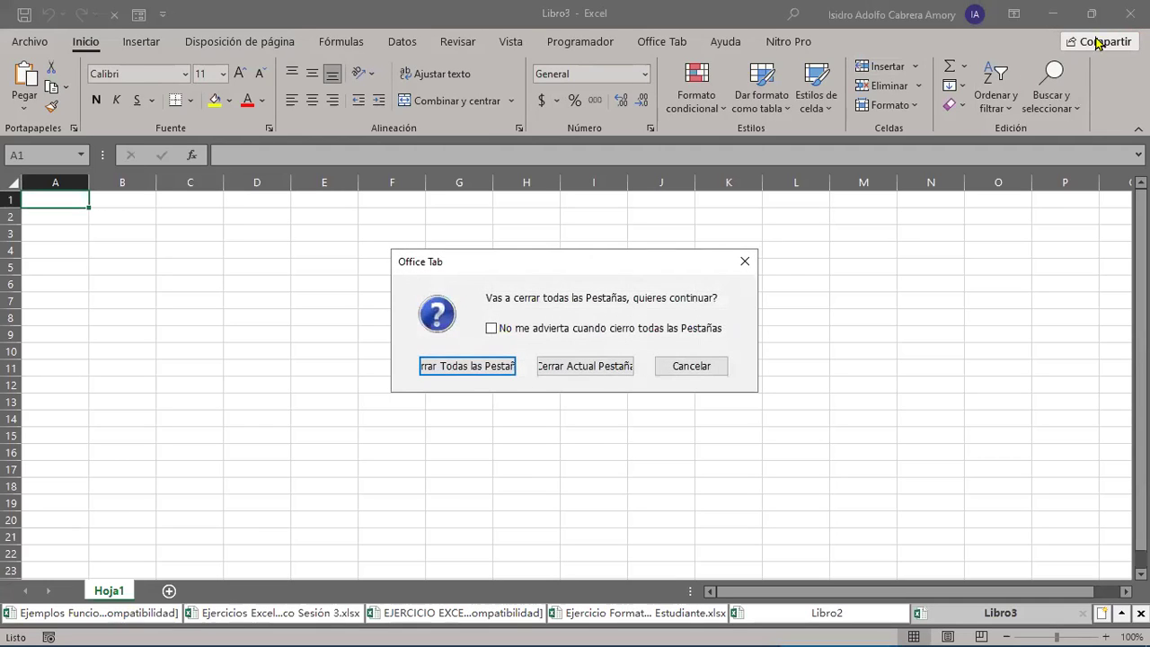
left_click(598, 367)
mouse_move(79, 629)
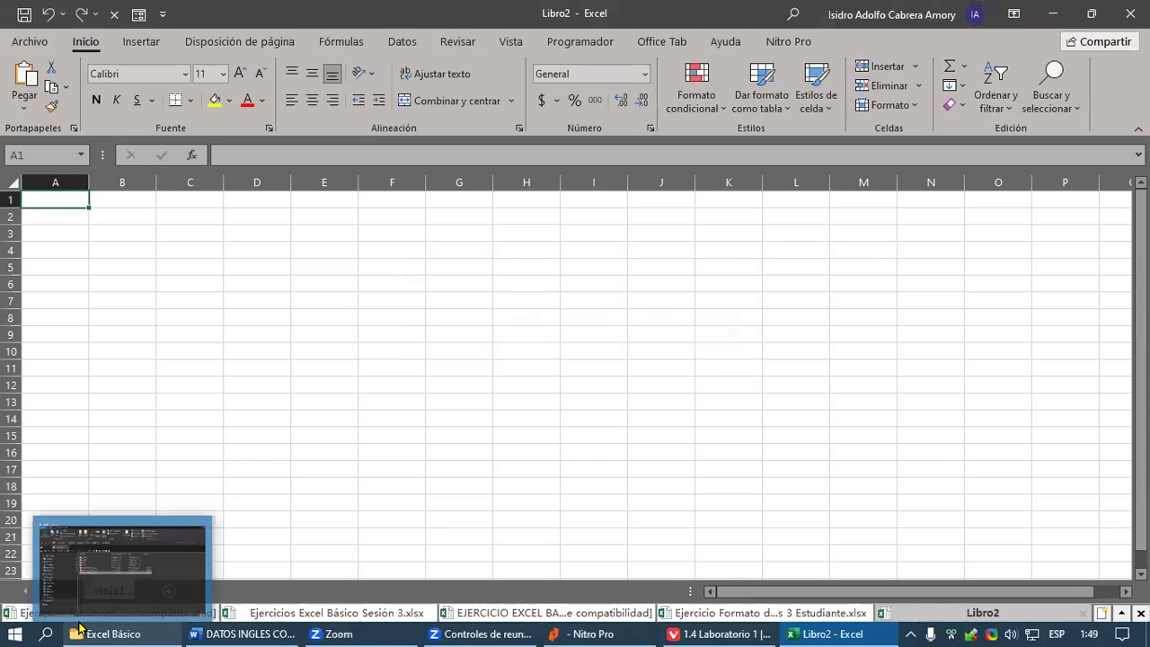
left_click(1130, 13)
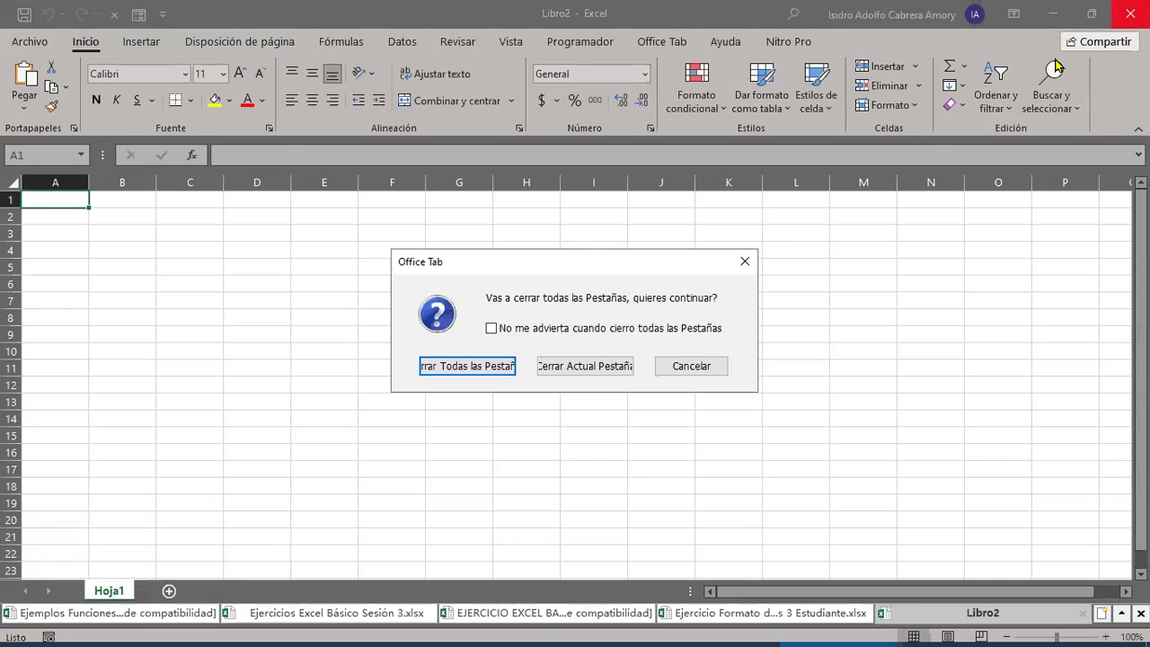
left_click(571, 372)
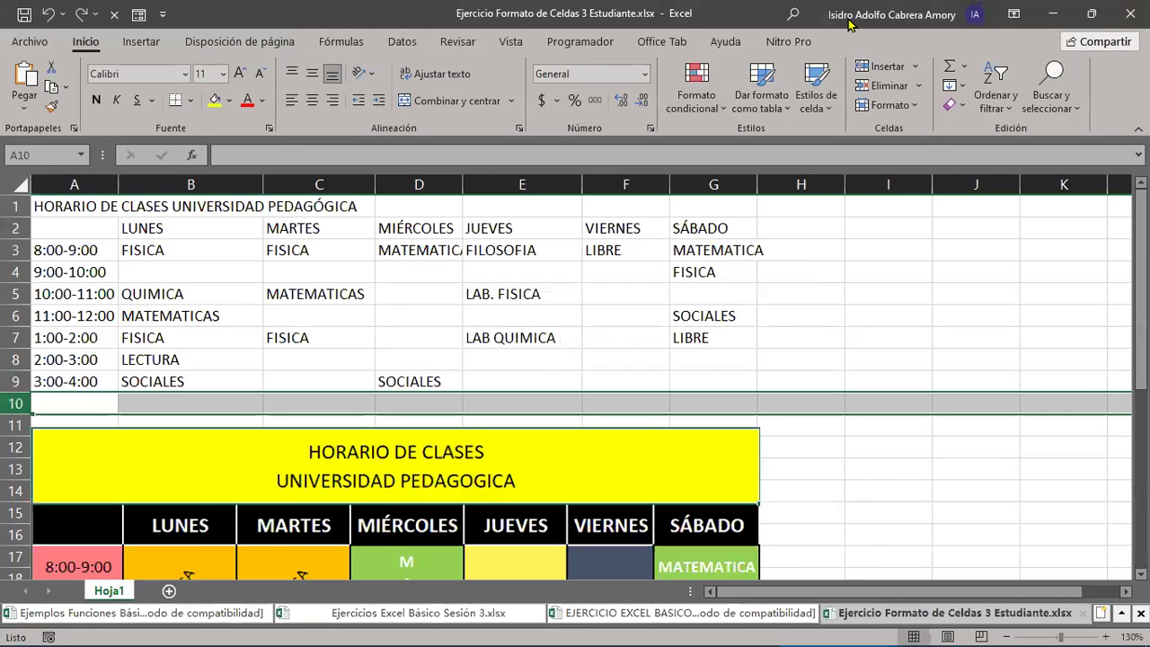
Step: Minimize the exercise workbook, launch Excel again from the desktop with a new blank workbook, and maximize its window
left_click(1049, 15)
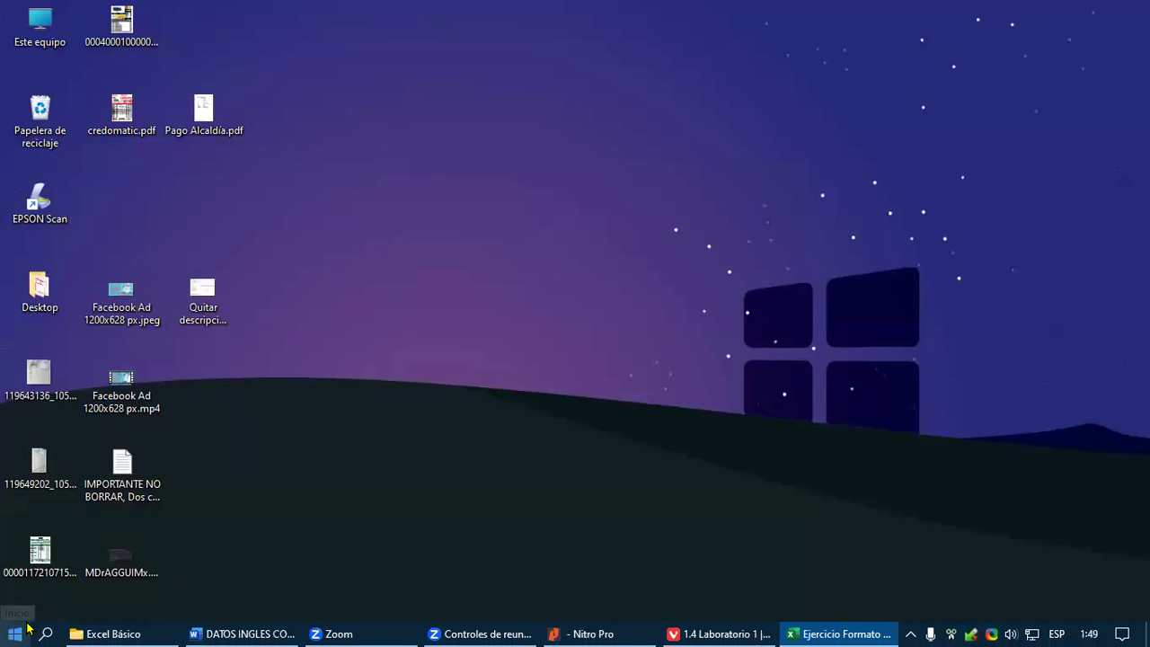
left_click(15, 633)
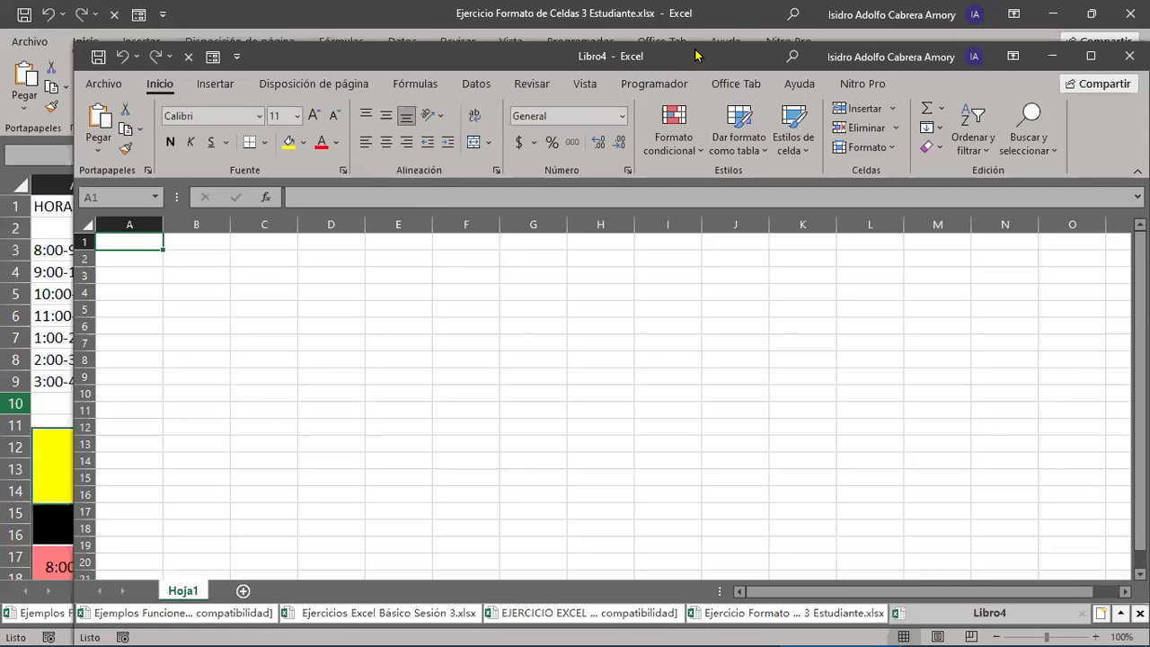
left_click_drag(696, 55, 638, 32)
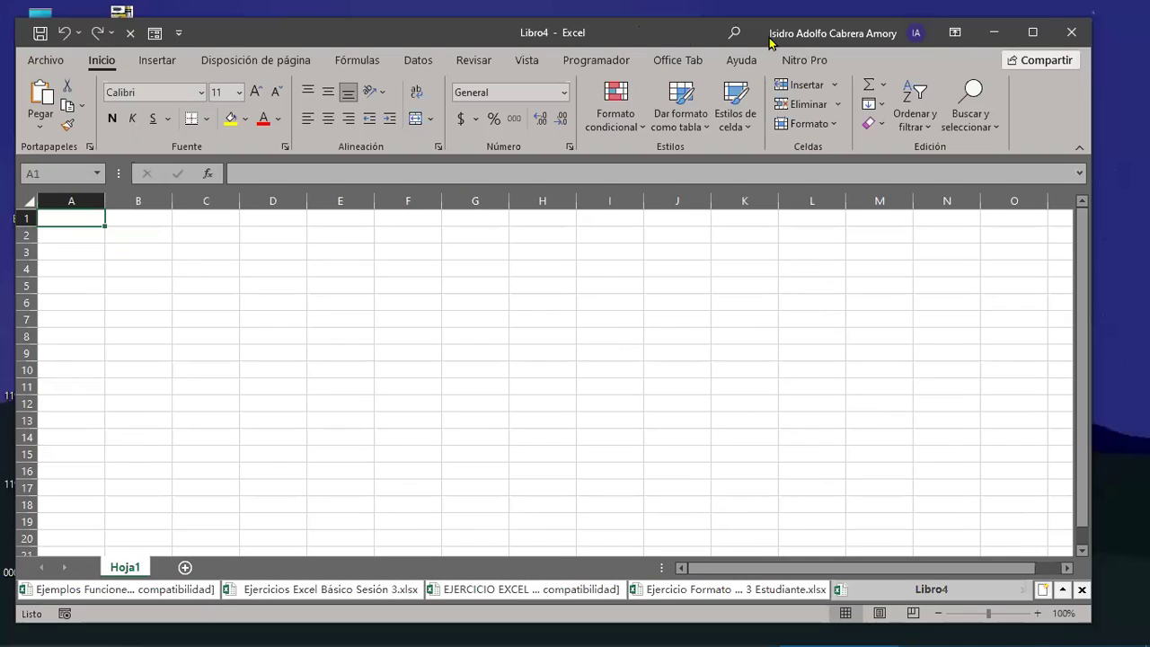
left_click(1030, 30)
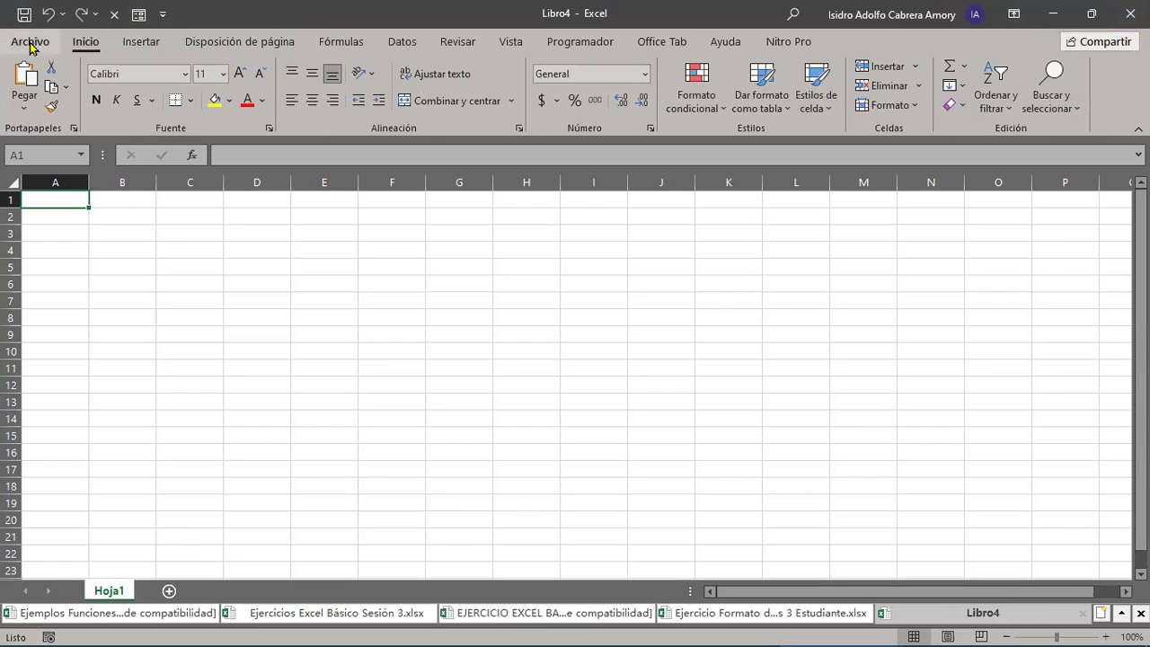
Step: Examine the ribbon command groups for Inicio, Insertar, Disposición de página, Fórmulas and Datos
left_click(136, 43)
left_click(209, 43)
left_click(339, 43)
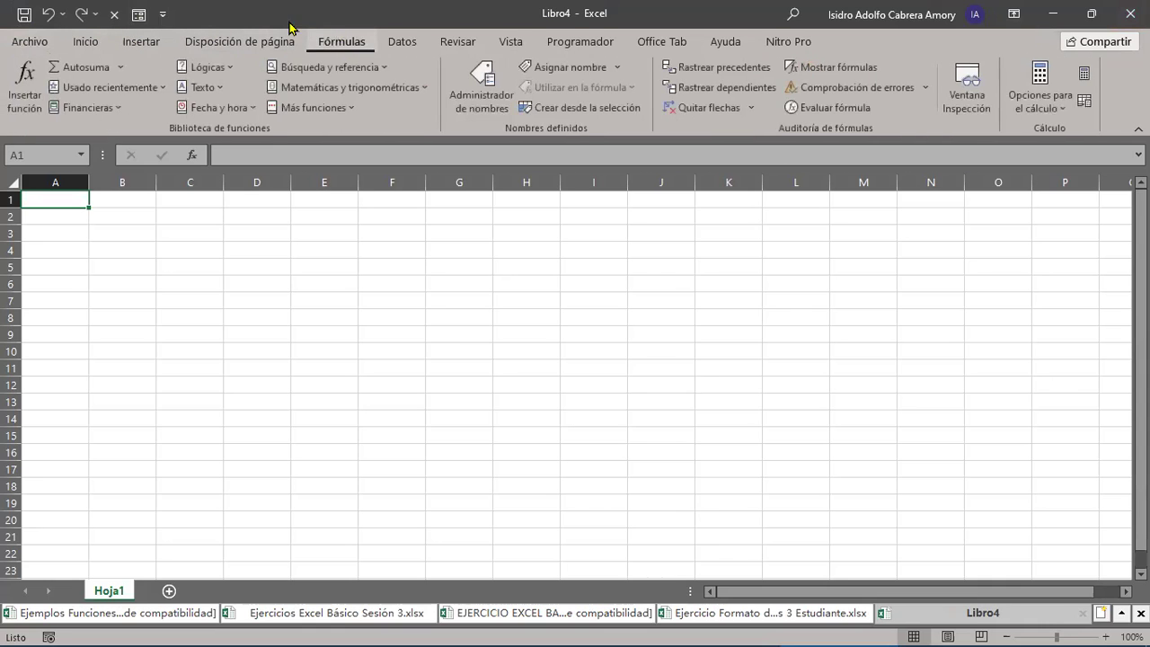
left_click(89, 45)
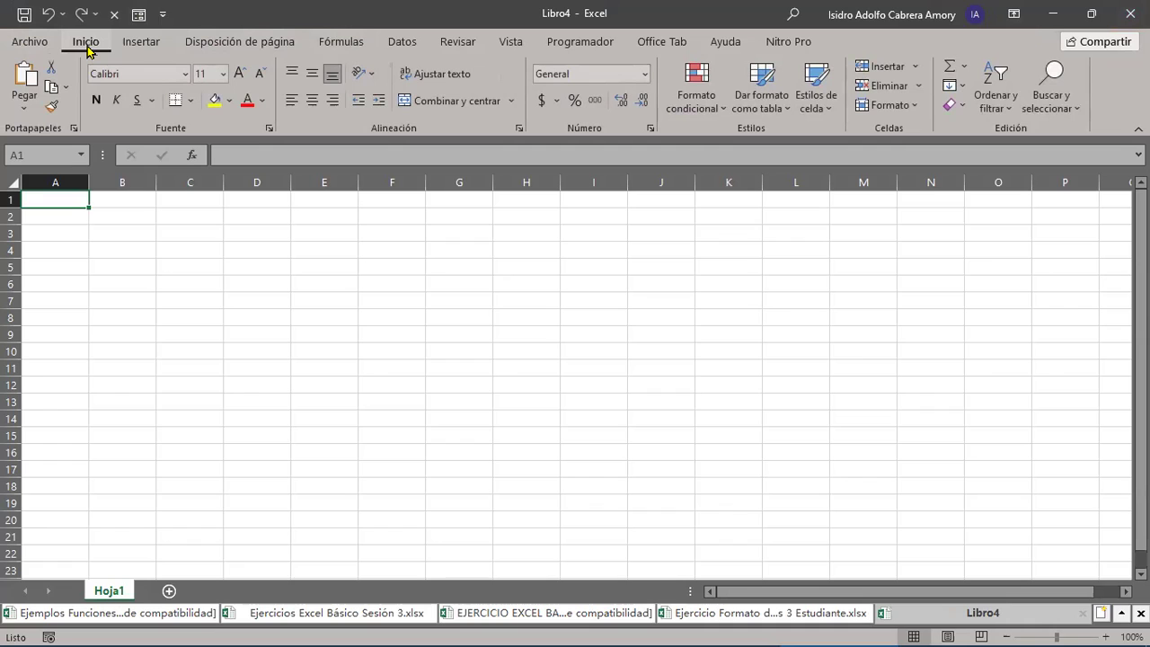
left_click(141, 42)
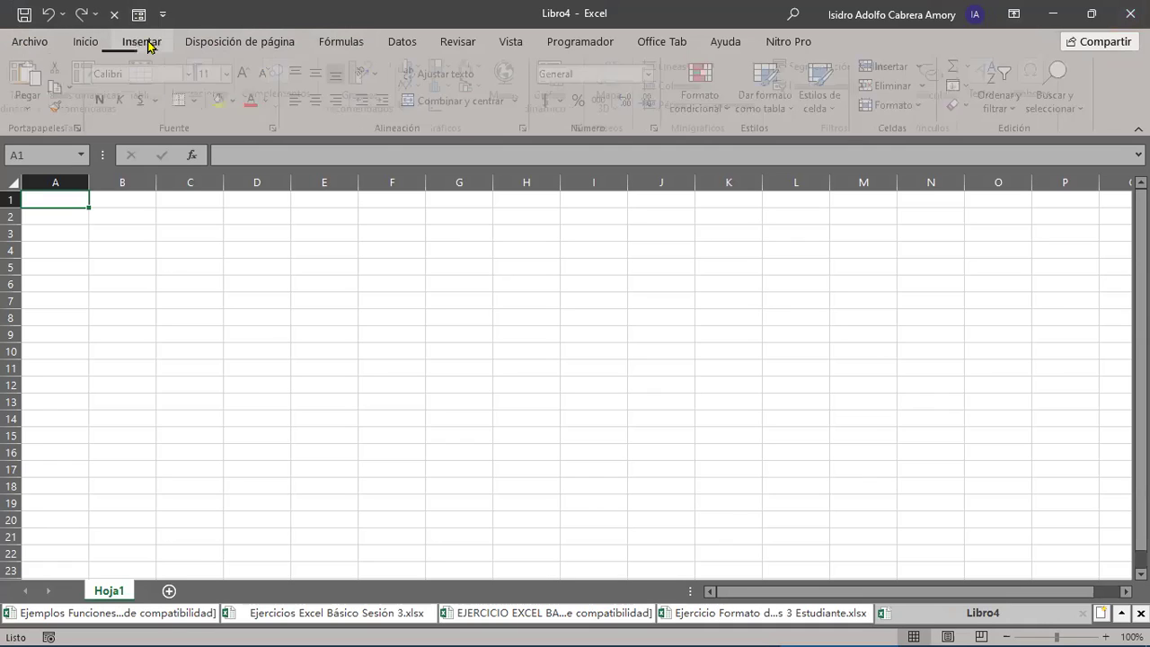
left_click(240, 43)
left_click(360, 43)
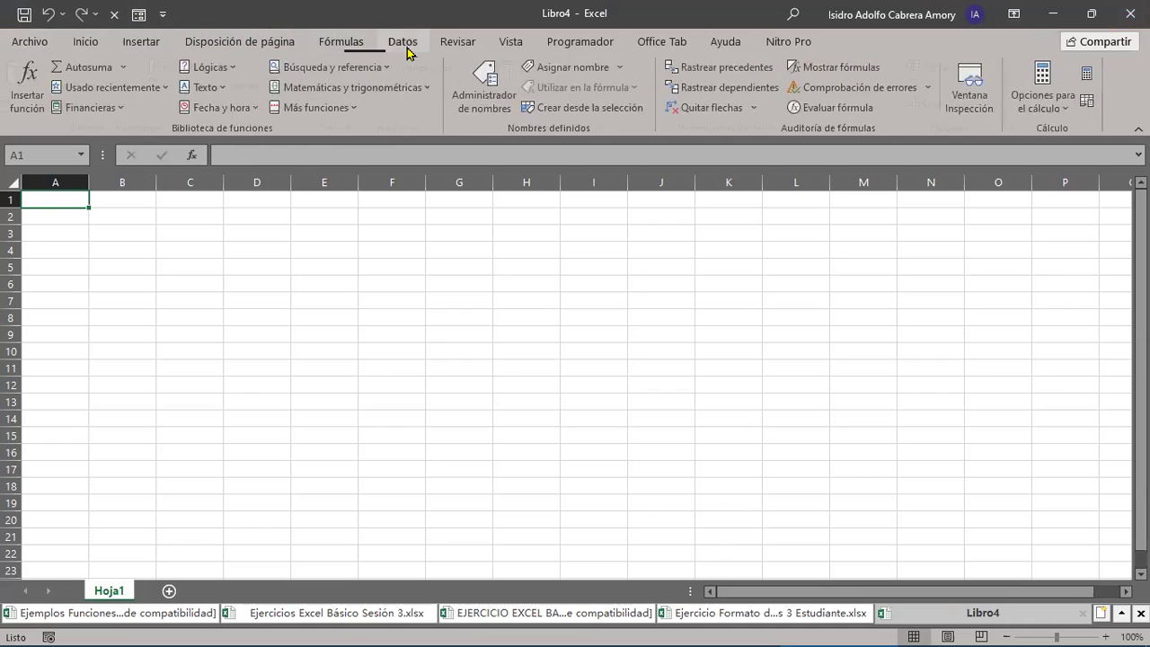
left_click(405, 45)
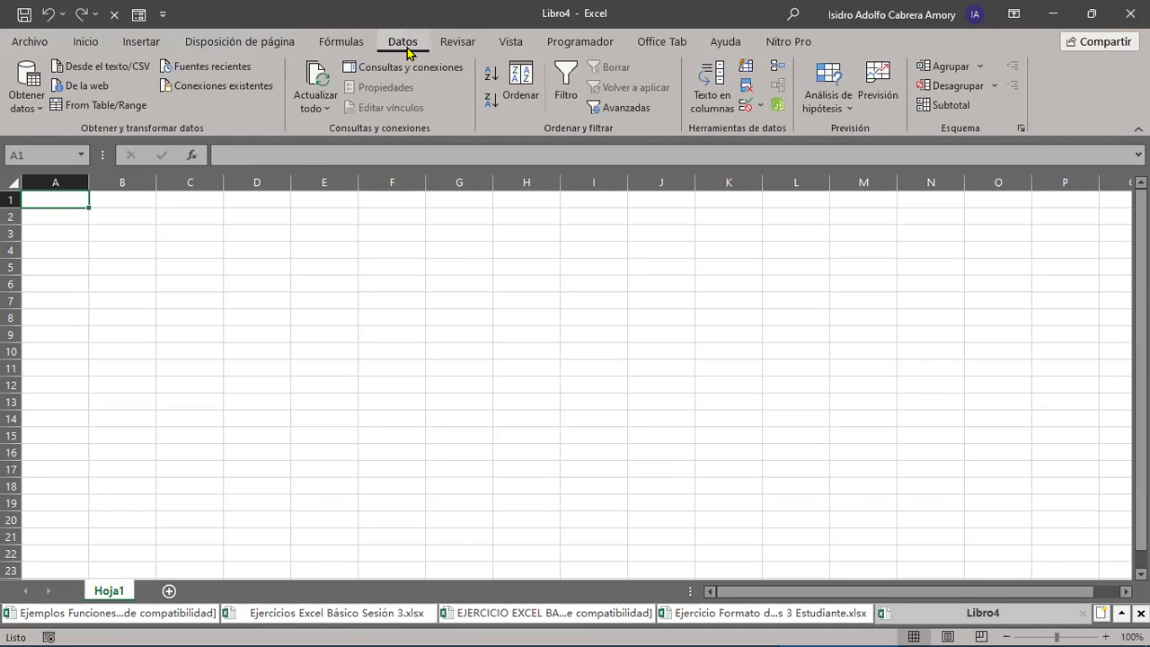
left_click(348, 41)
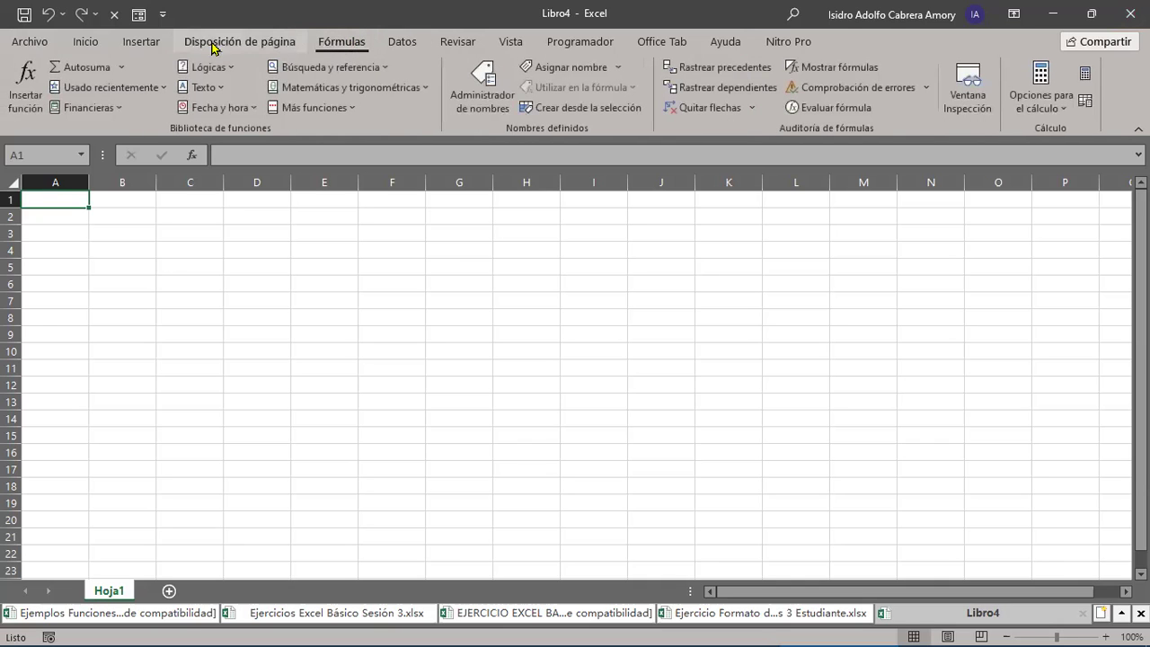
left_click(93, 41)
left_click(135, 45)
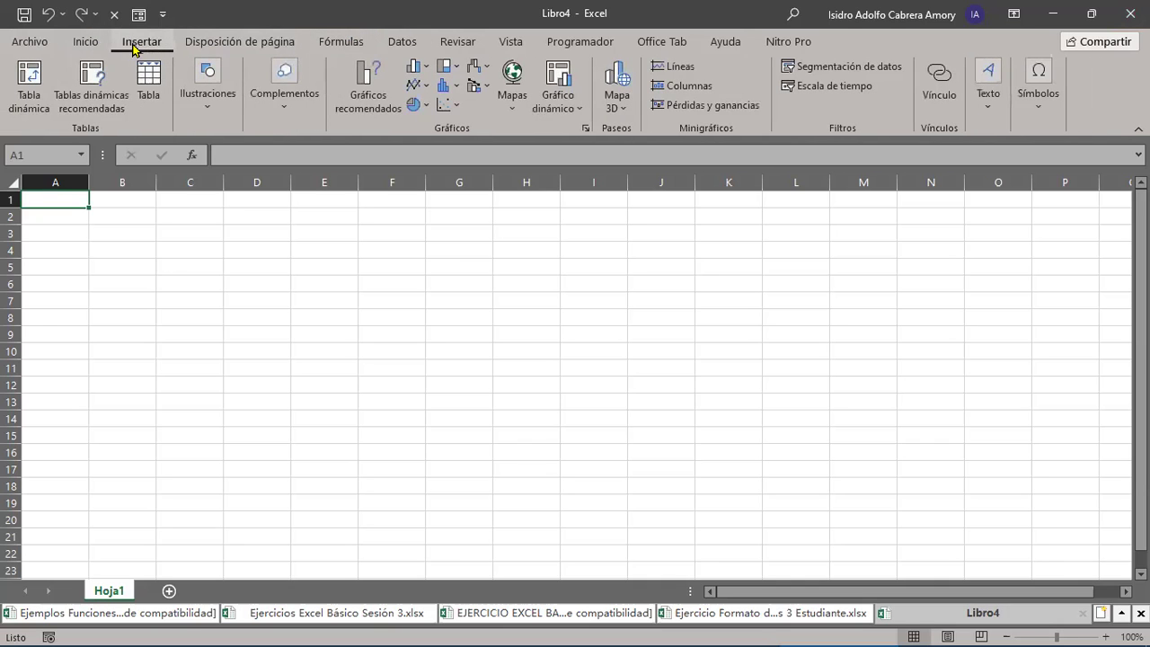
left_click(245, 45)
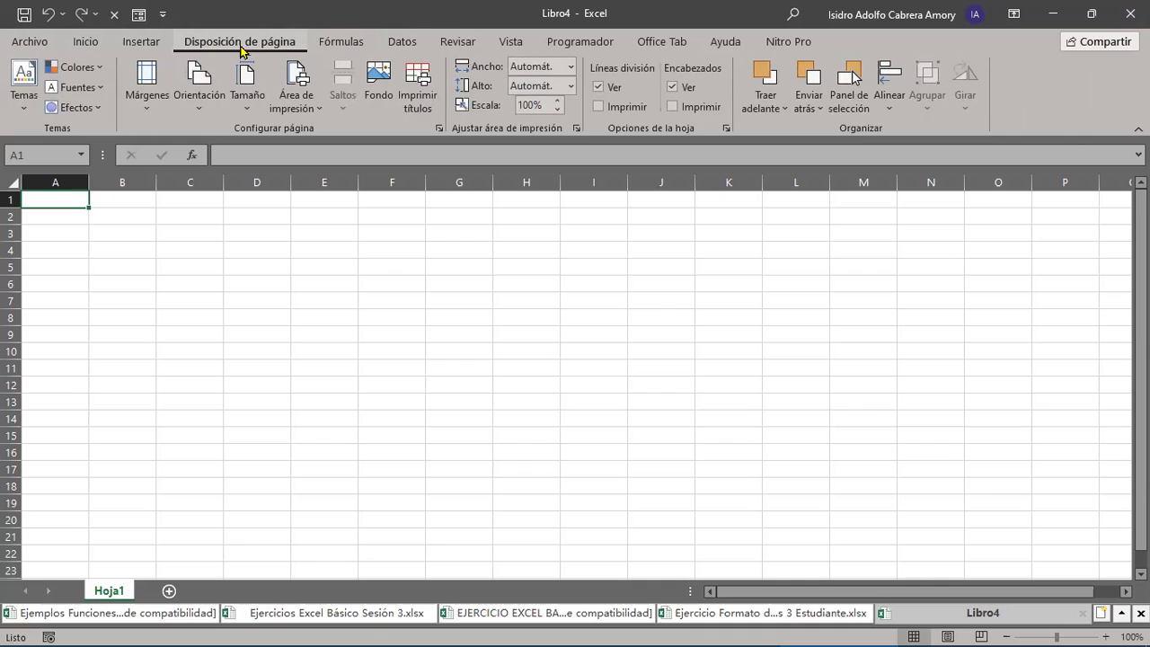
Step: Bring up the Excel Options dialog on its General settings
left_click(19, 43)
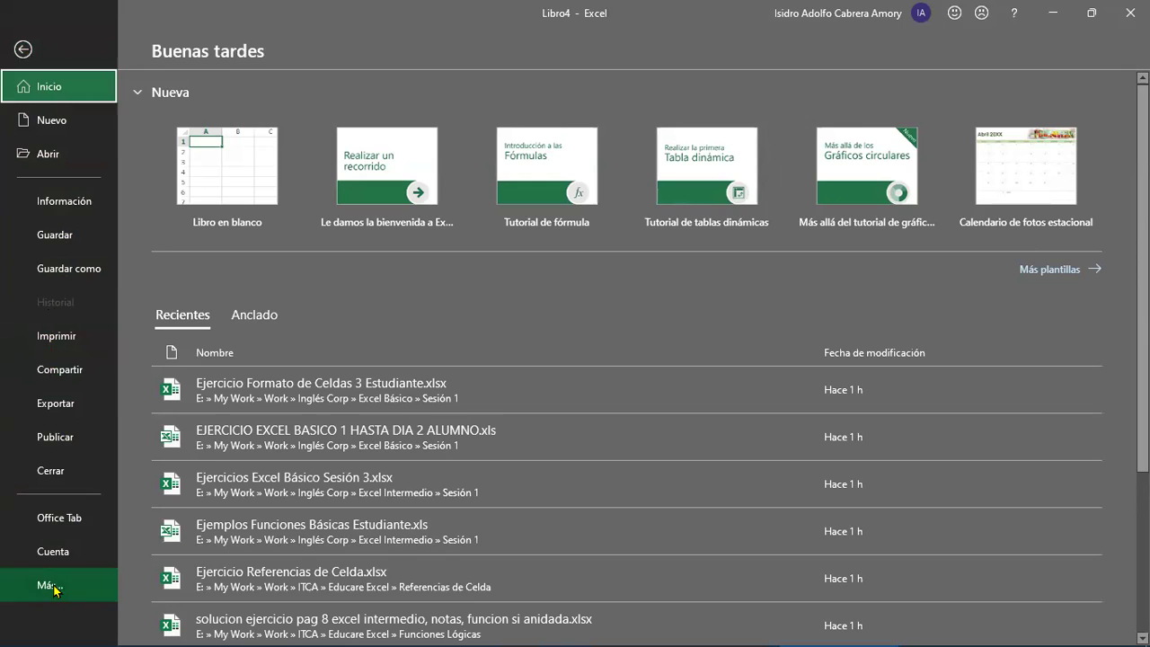
left_click(54, 586)
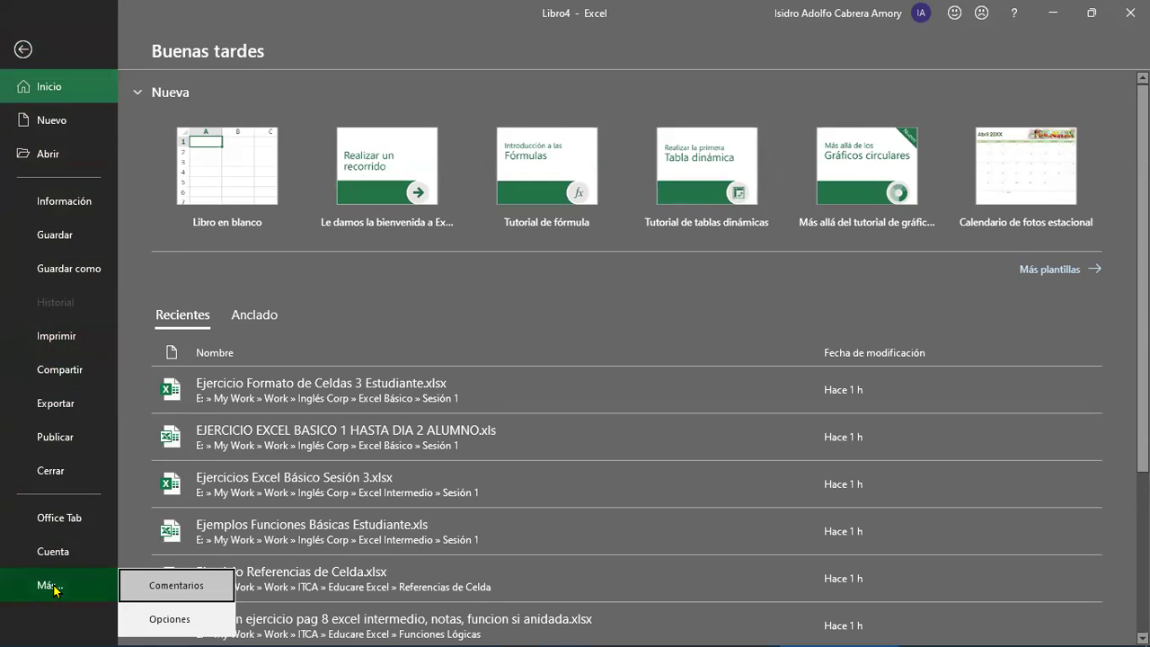
left_click(167, 620)
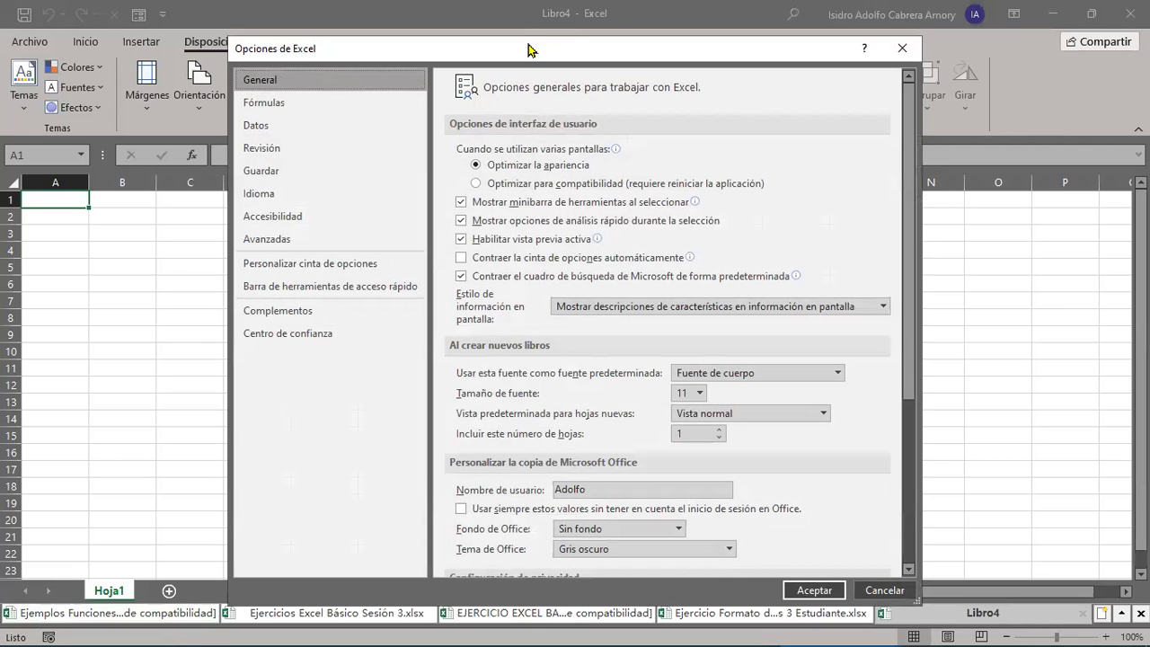
Step: Review the General settings down to the startup options and accept the Excel Options dialog
left_click_drag(528, 49, 501, 27)
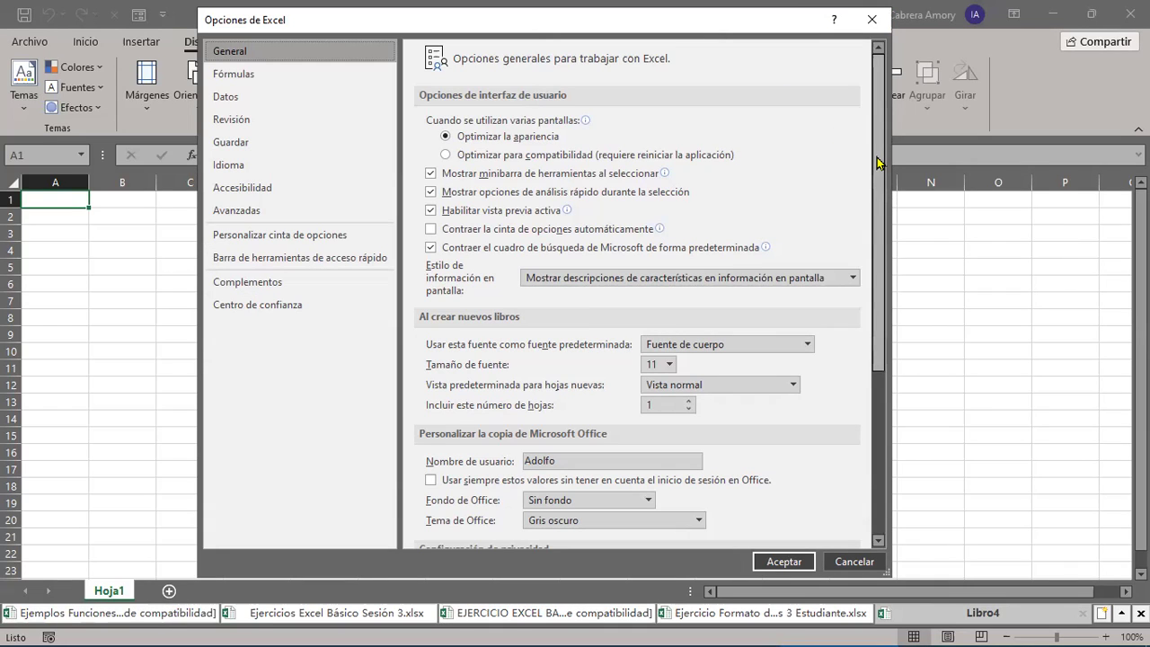
left_click_drag(877, 158, 912, 390)
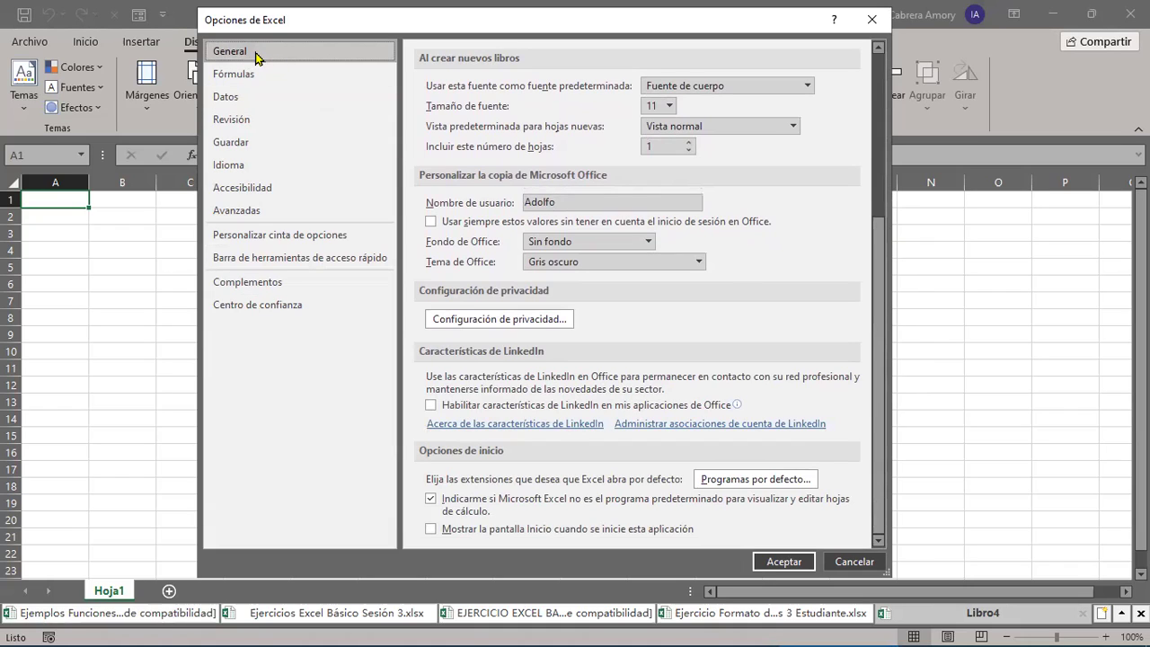
left_click_drag(883, 305, 880, 330)
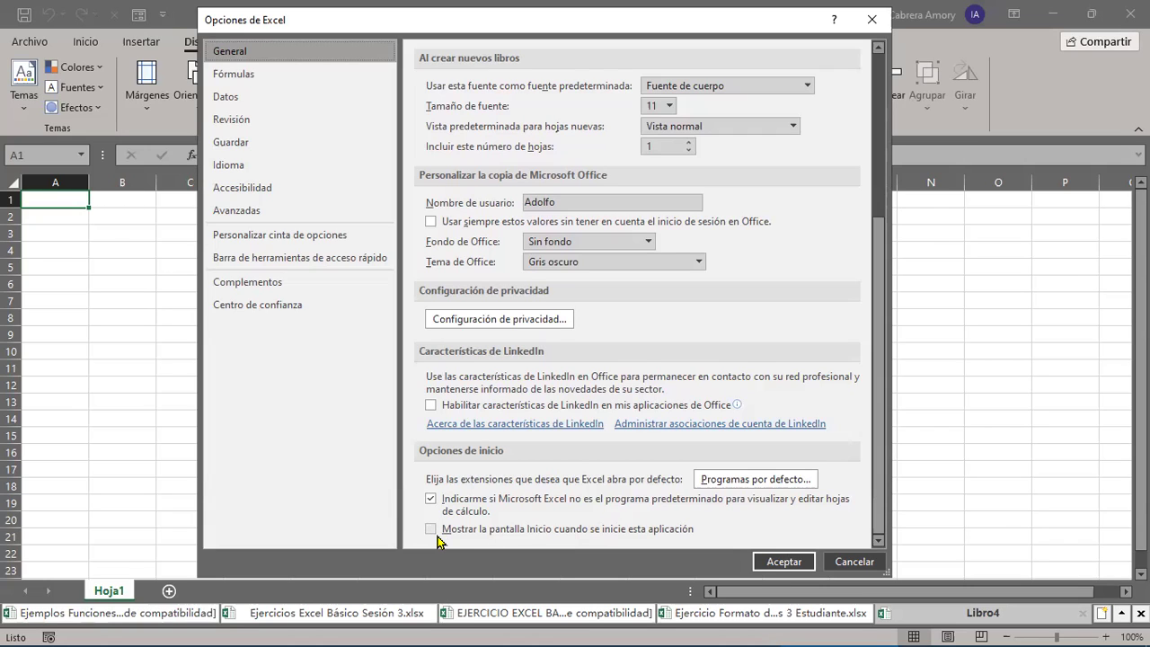
left_click(798, 562)
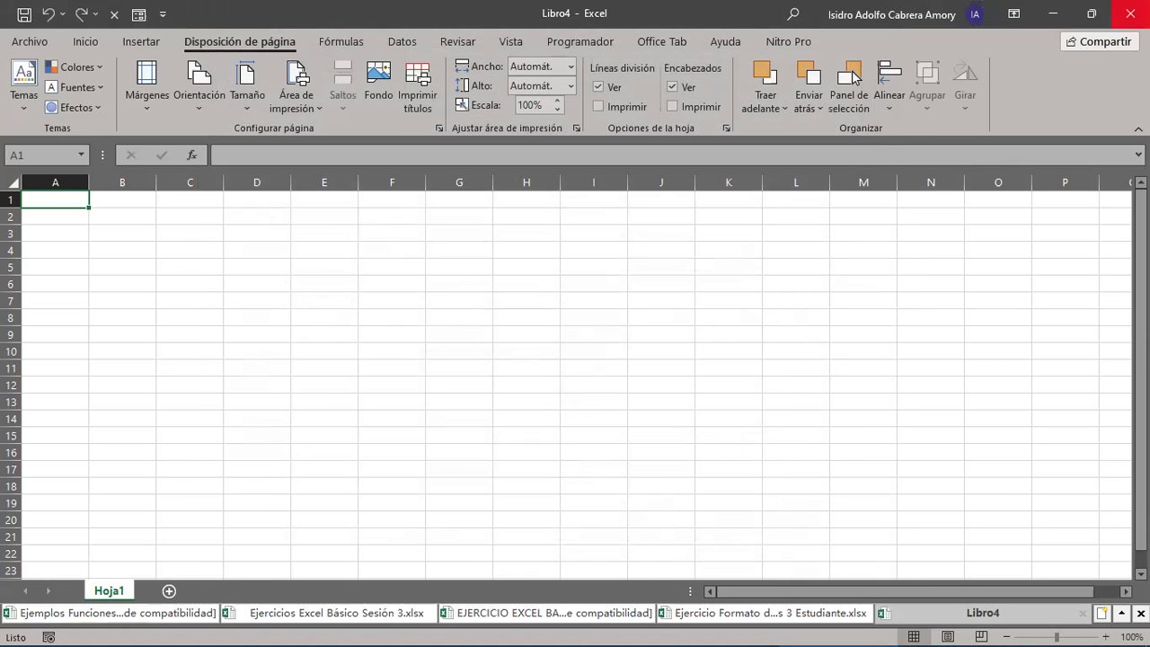
Step: Close only the current Libro4 workbook and launch Excel again from Windows with a new blank workbook
left_click(1130, 14)
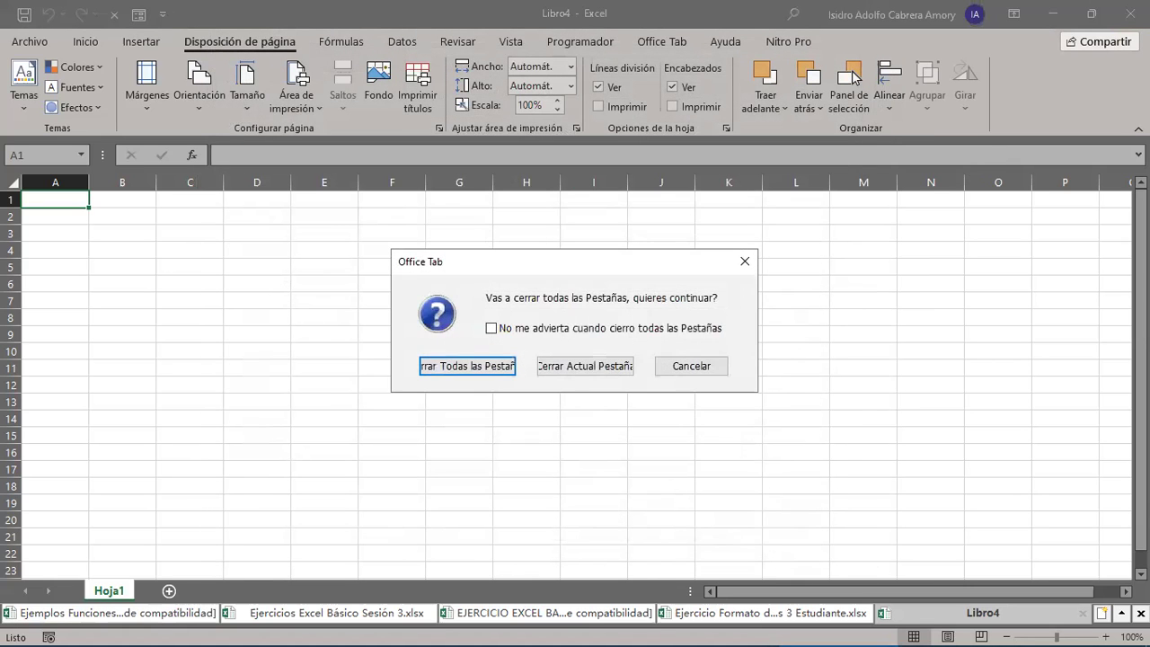
left_click(582, 365)
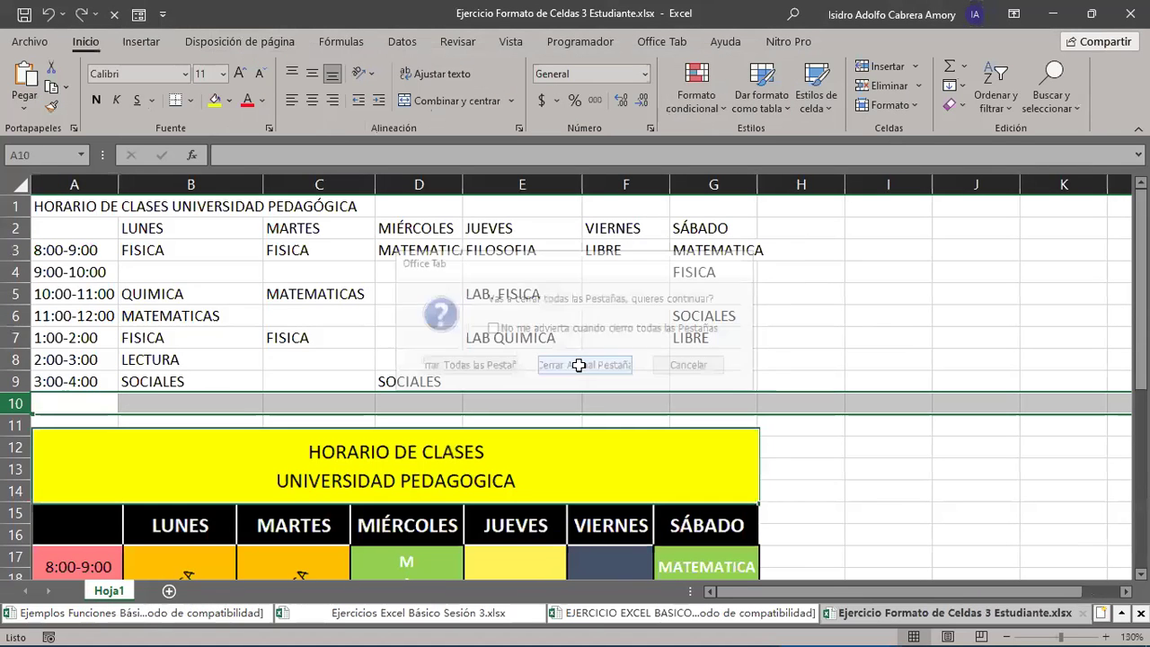
left_click(15, 632)
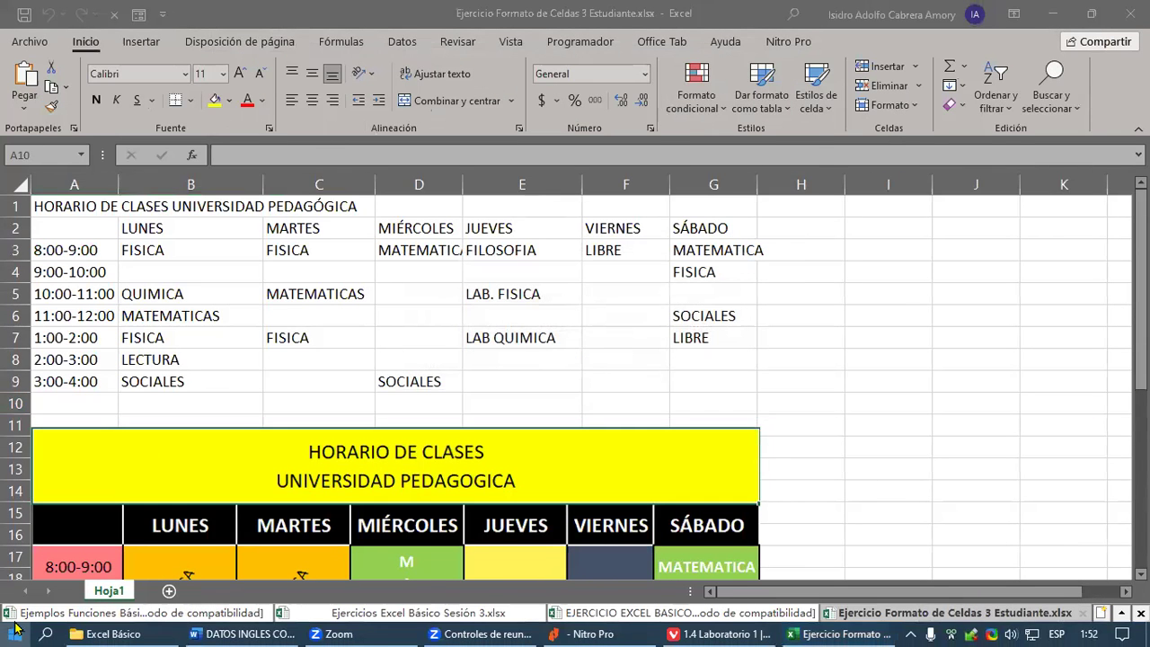
left_click(434, 211)
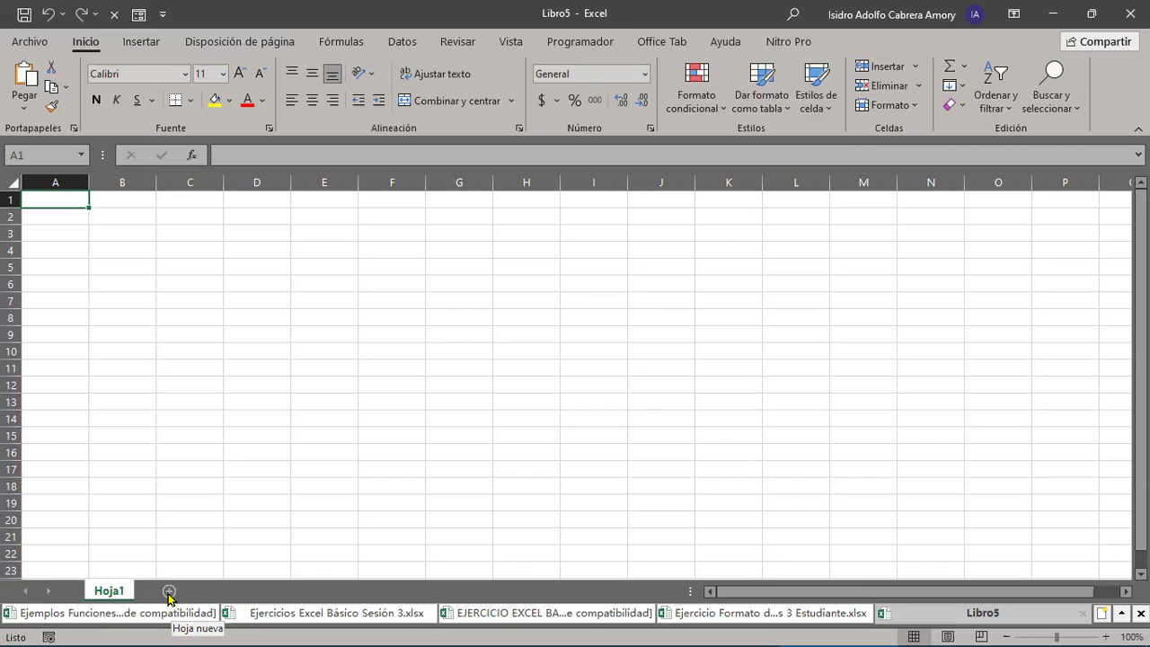
Step: Add four new worksheets to the blank workbook after Hoja1
left_click(168, 591)
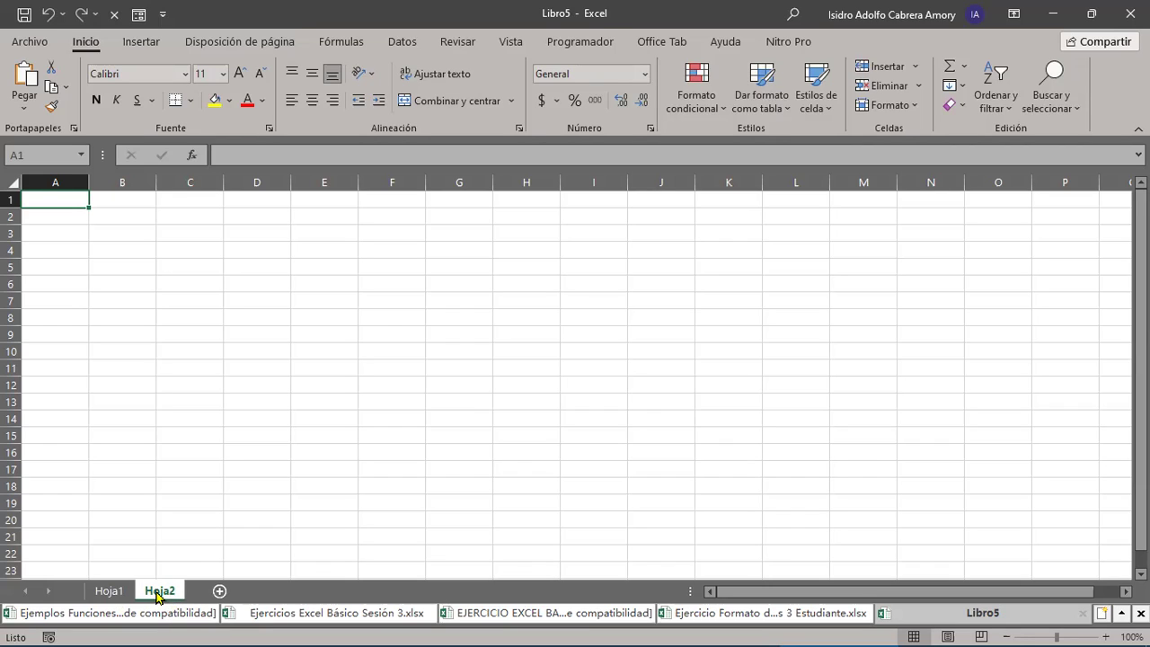
left_click(198, 602)
key("shift+F11")
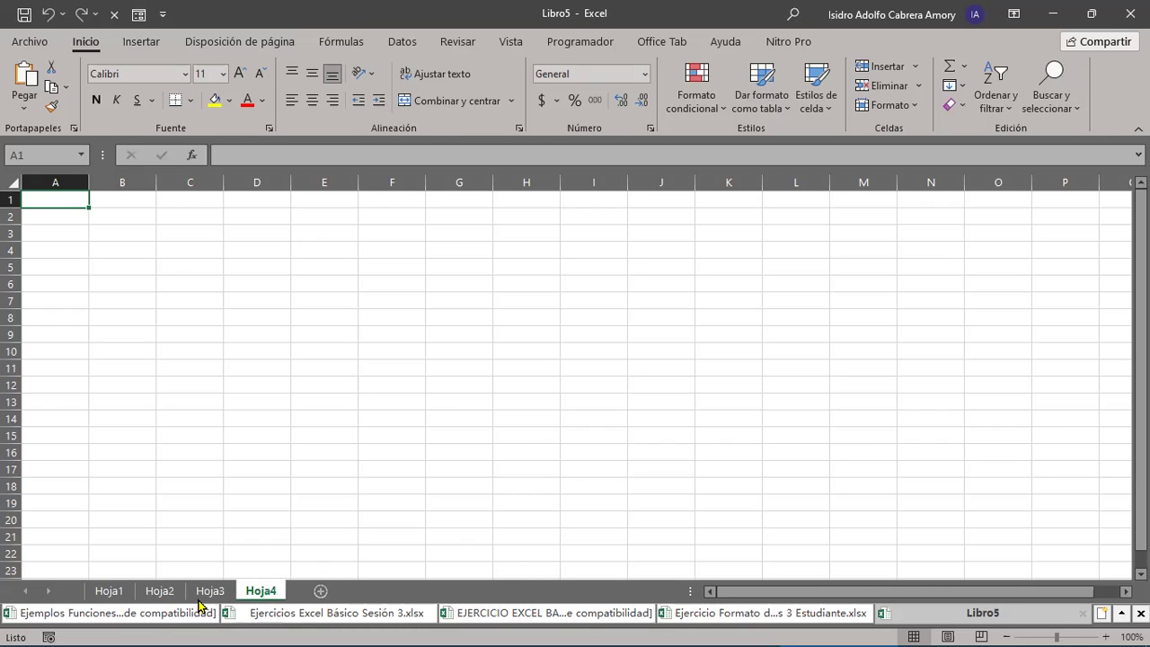
mouse_move(534, 627)
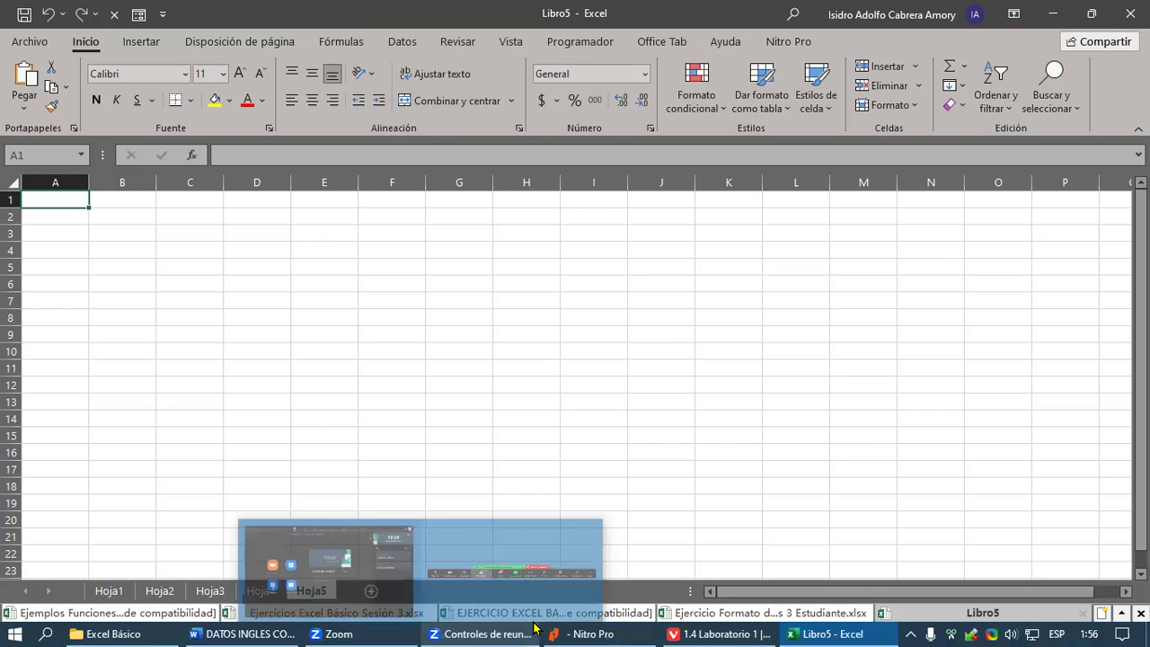
key("shift+F11")
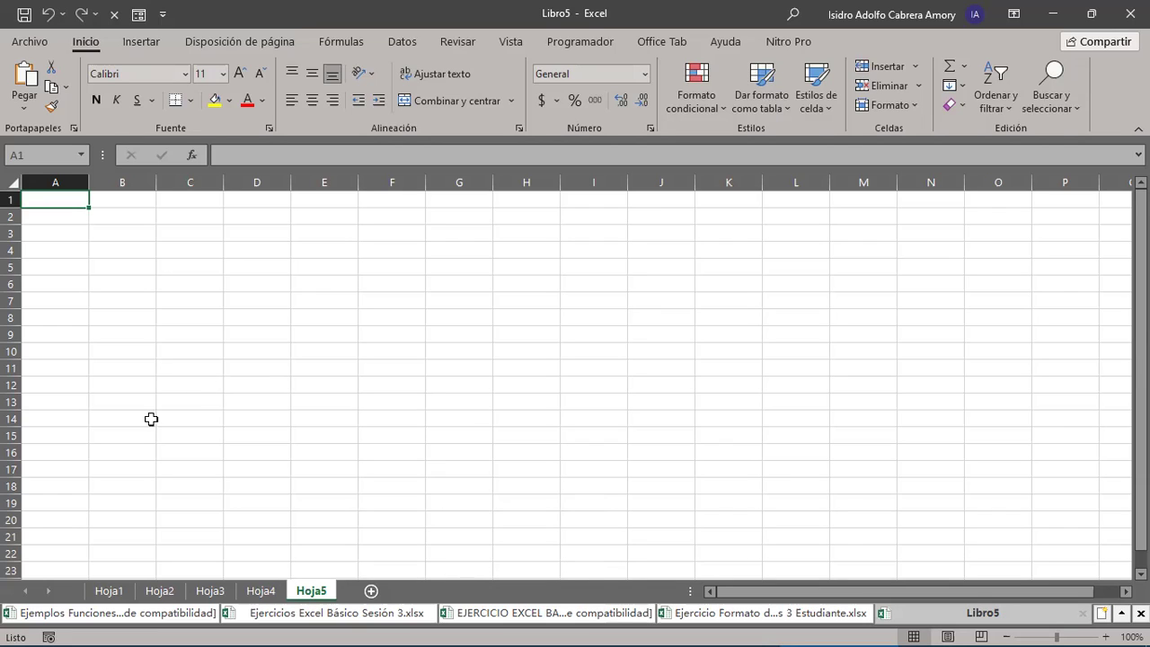
Step: Rename the worksheet Hoja1 as Cheques
left_click(104, 593)
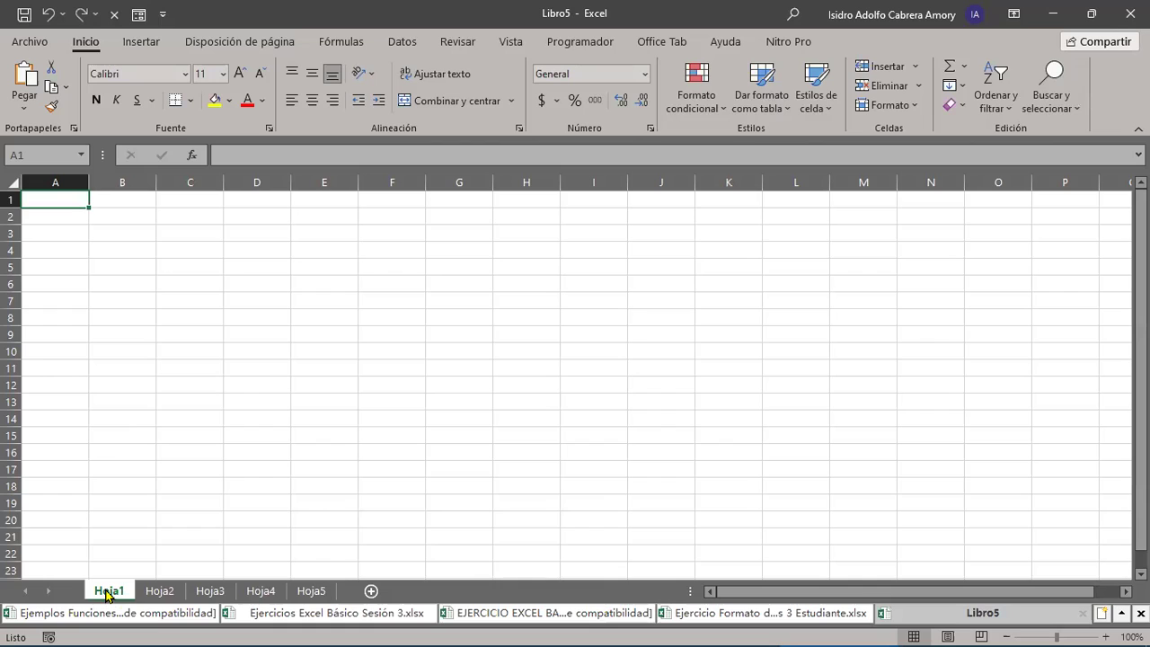
right_click(107, 594)
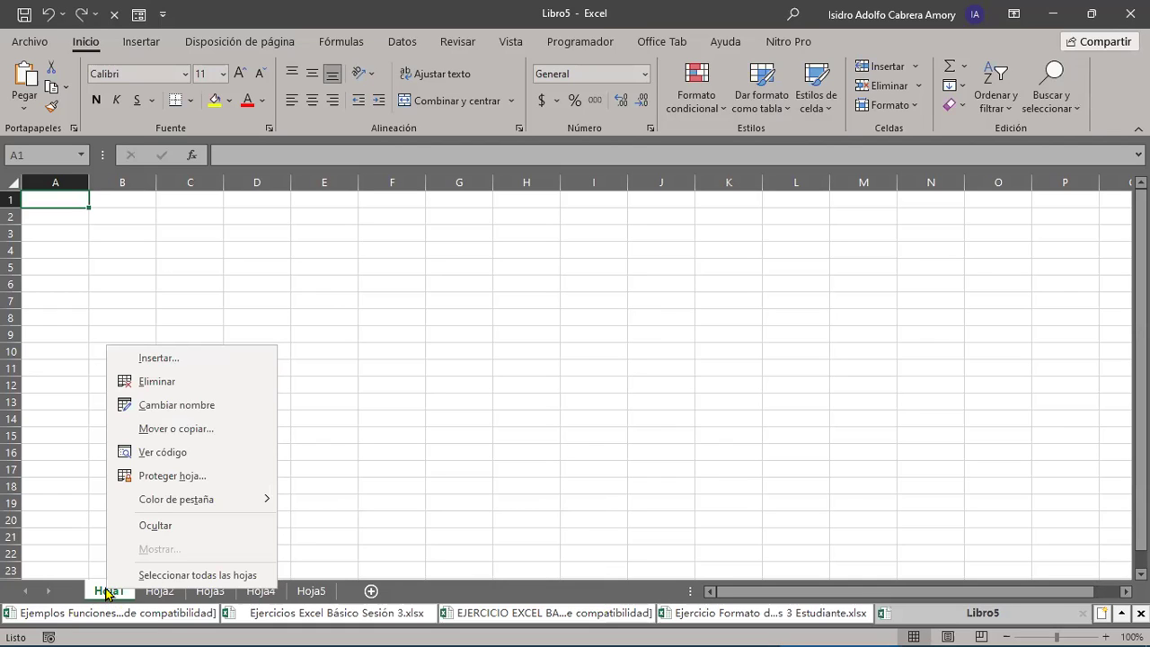
left_click(182, 406)
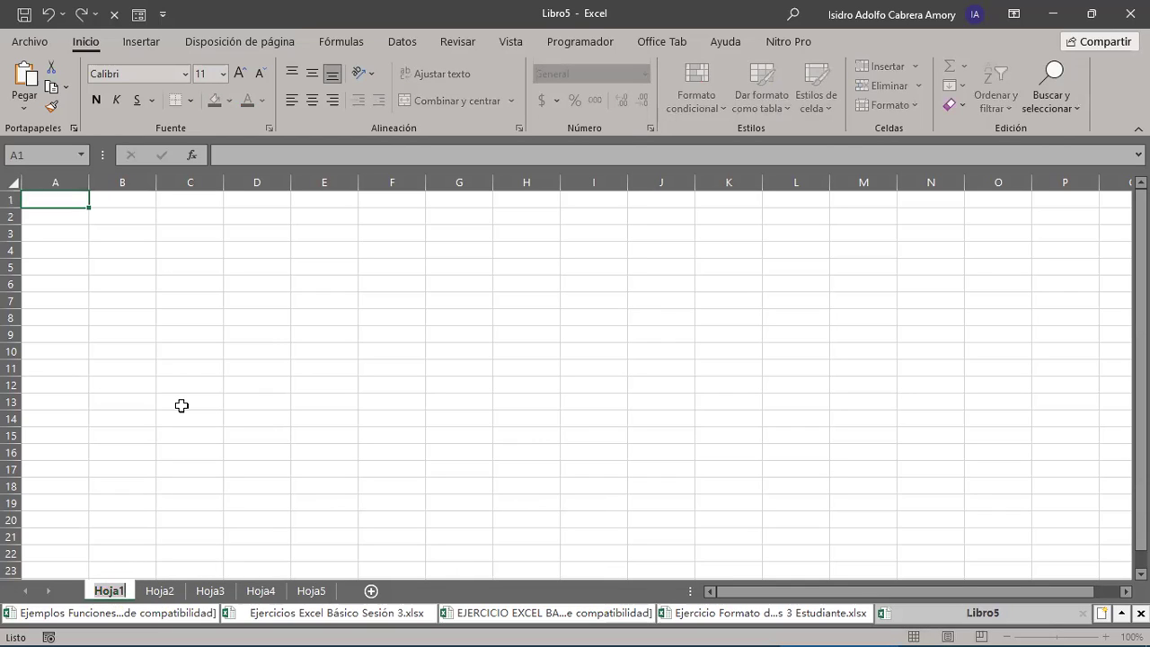
type("Cheques")
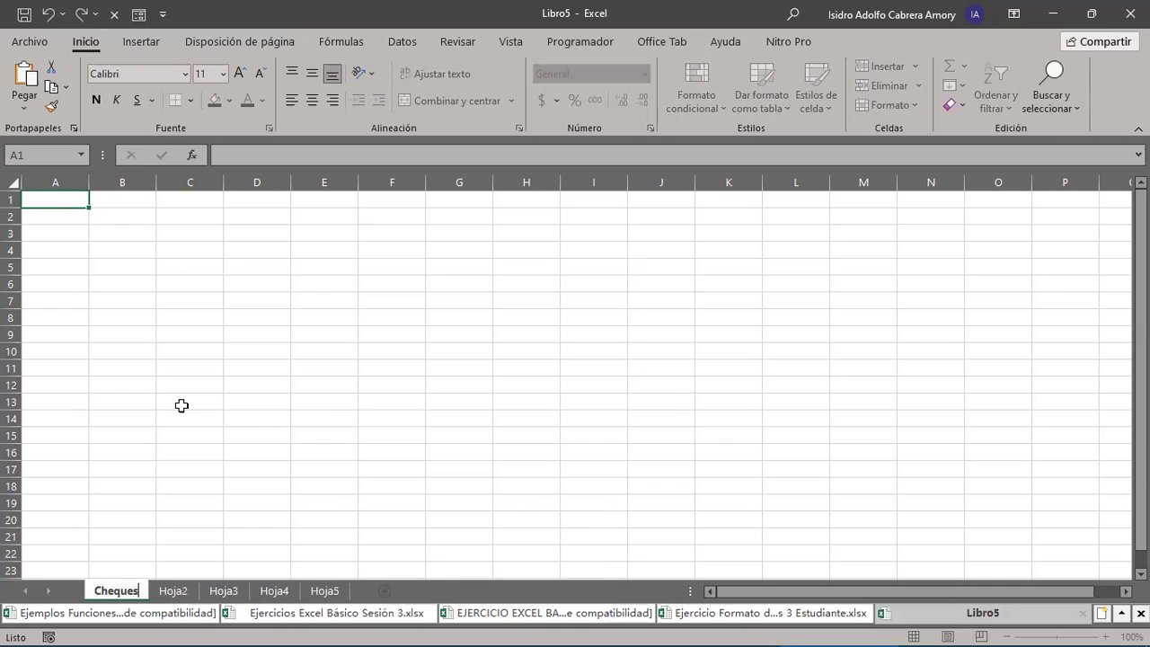
key("Return")
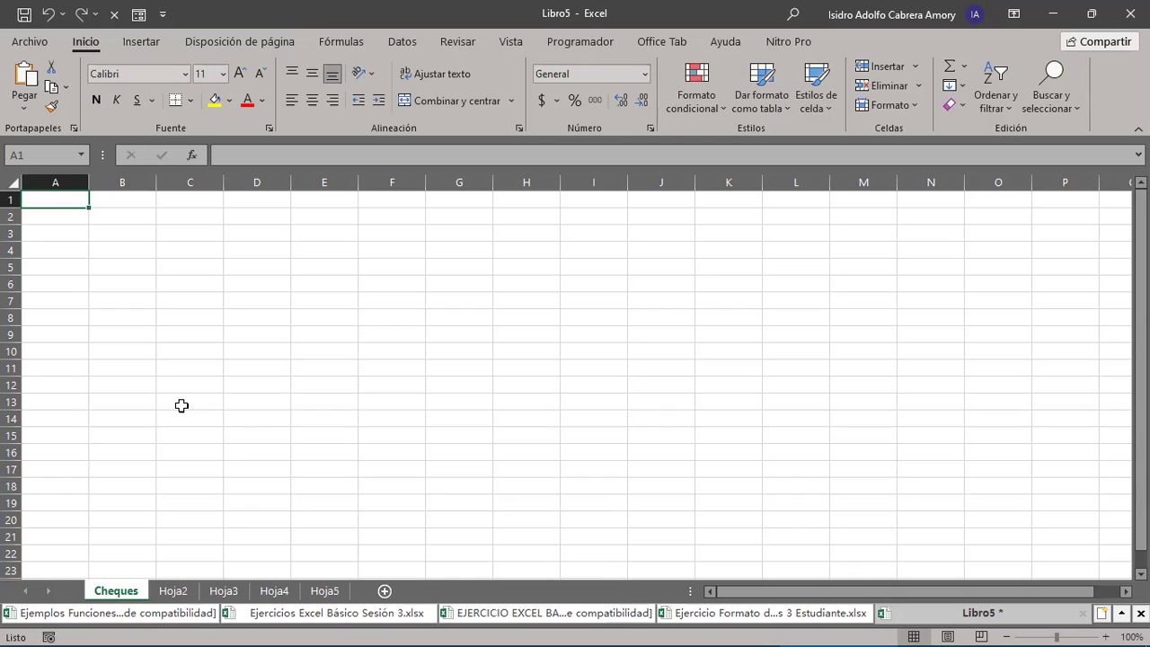
Step: Rename the worksheet Hoja2 as Pagos, correcting any misspelling in the entered name
left_click(175, 590)
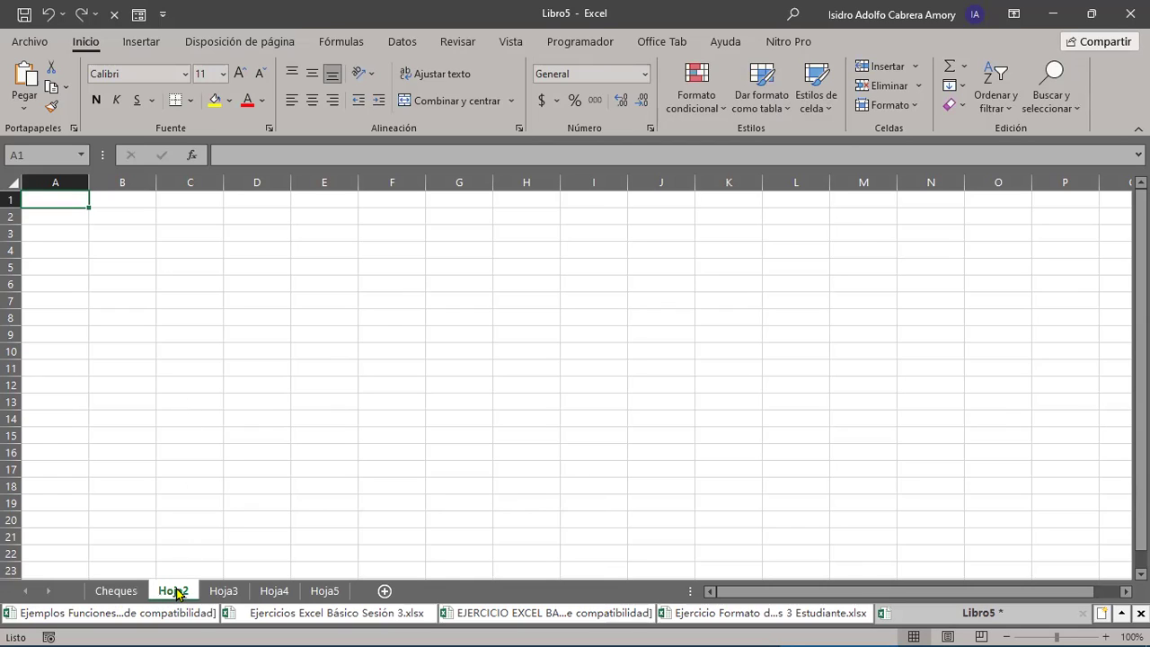
right_click(176, 590)
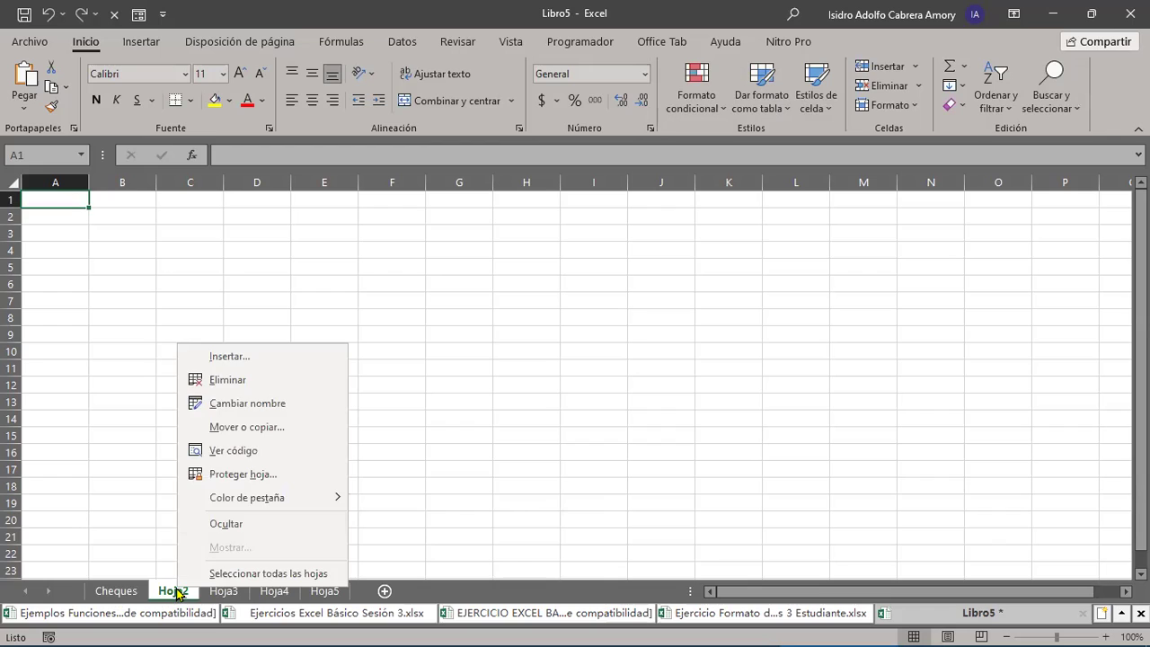
left_click(238, 399)
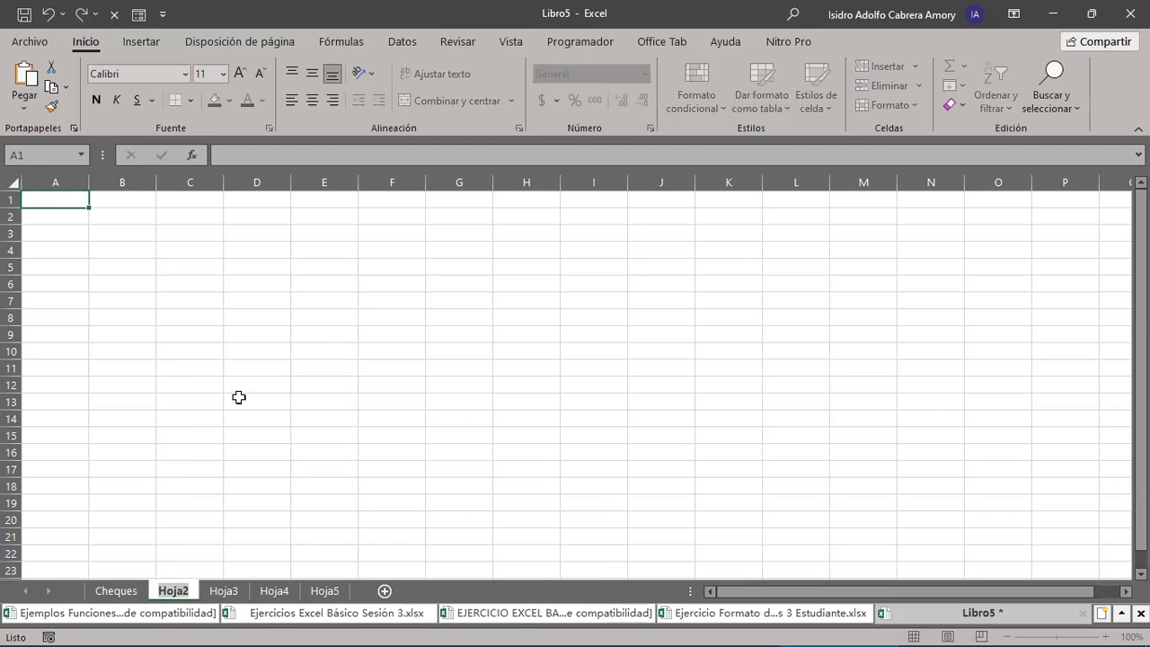
type("Pasgos")
key("Return")
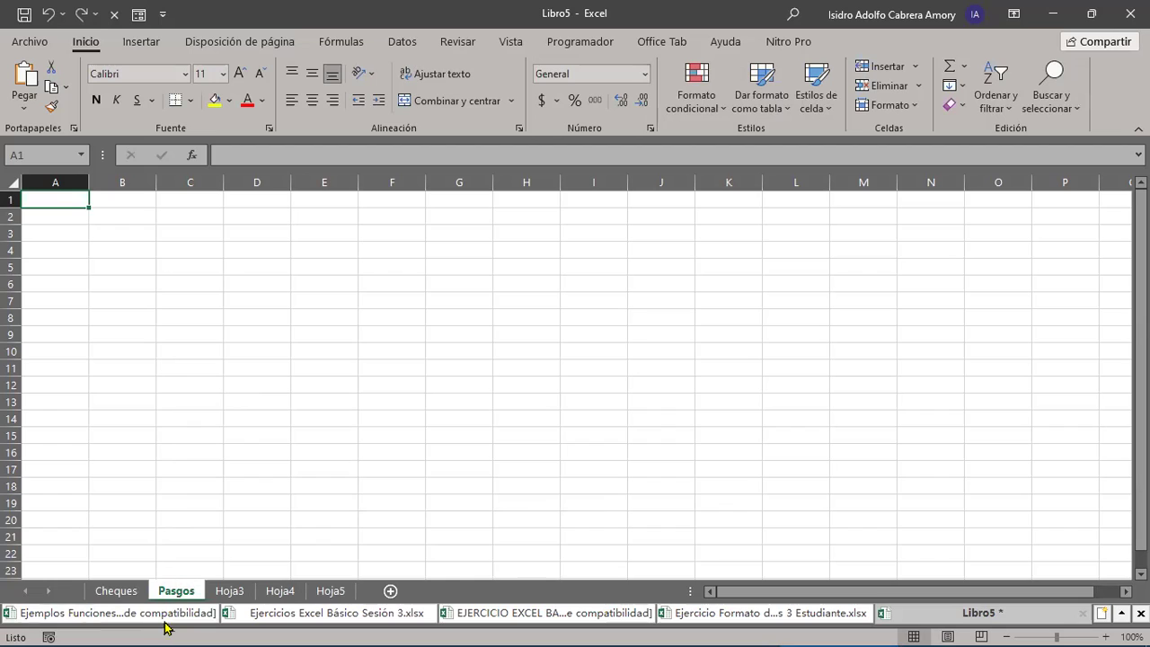
double_click(176, 591)
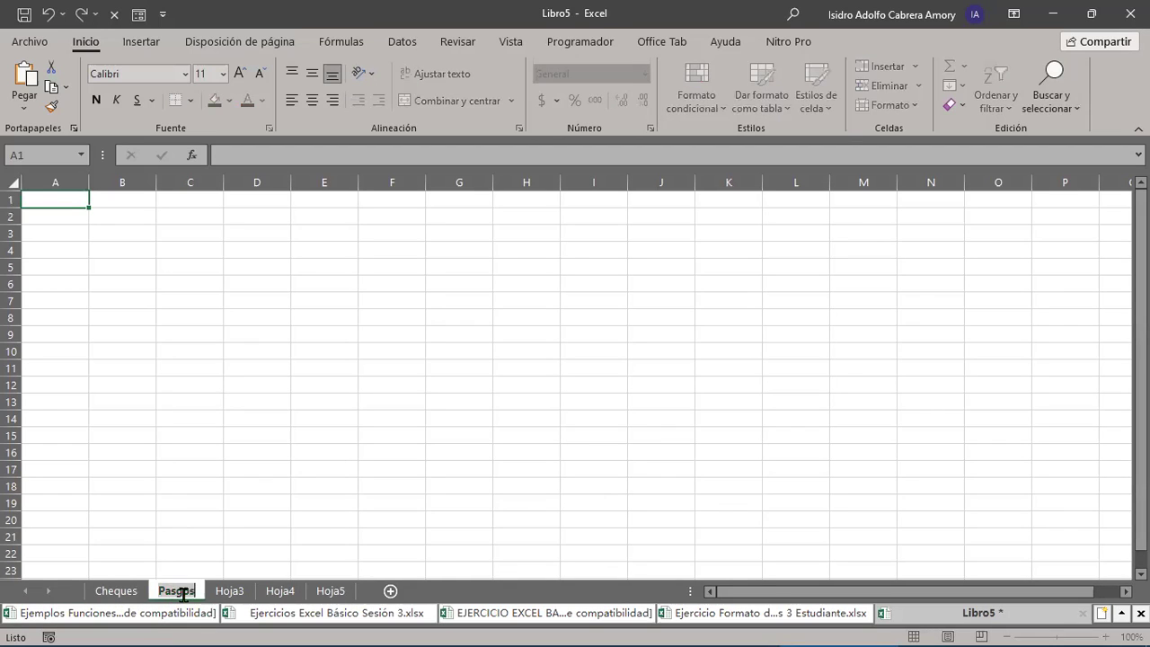
left_click(176, 591)
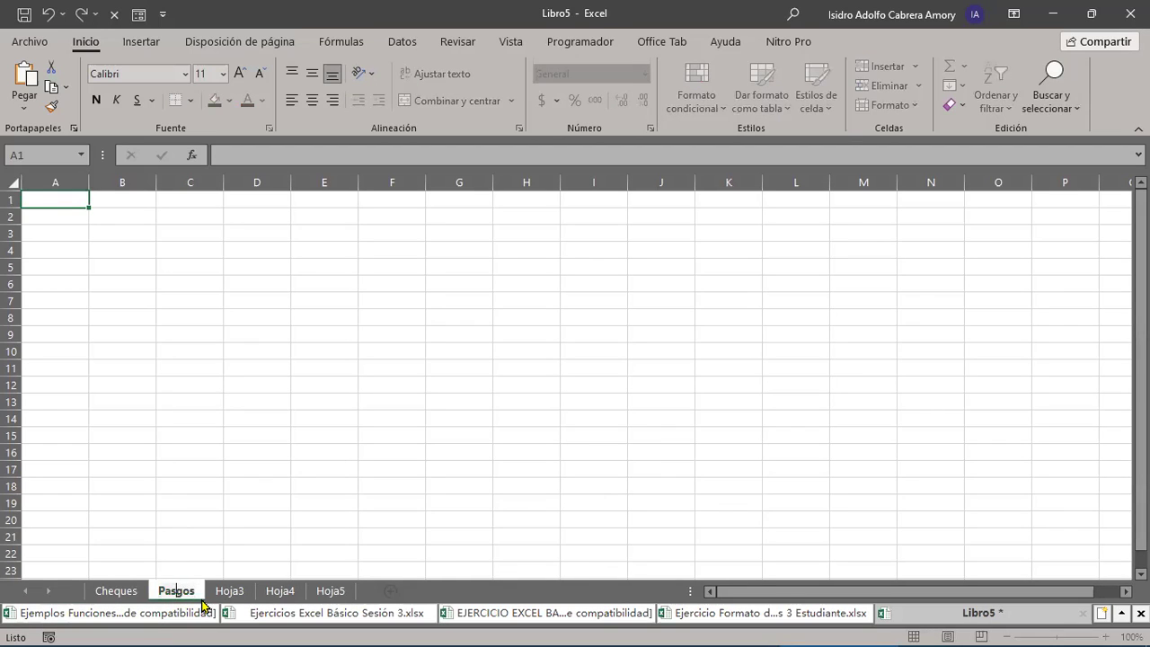
key("BackSpace")
key("Return")
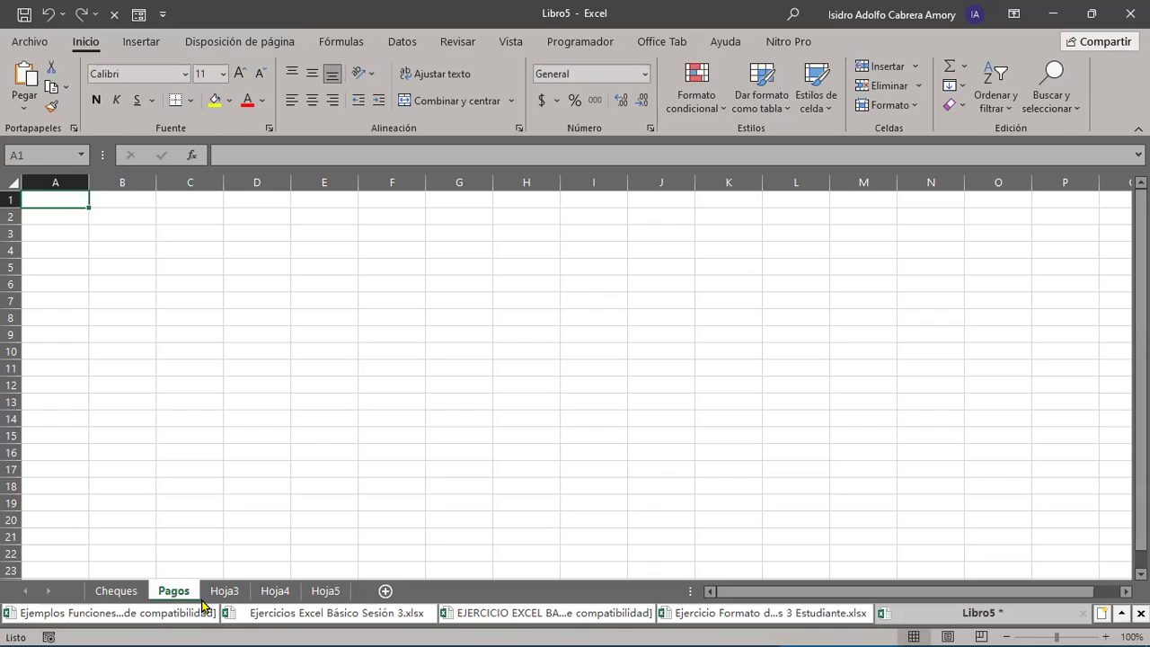
Step: Rename the worksheet Hoja3 as Facturas
right_click(214, 585)
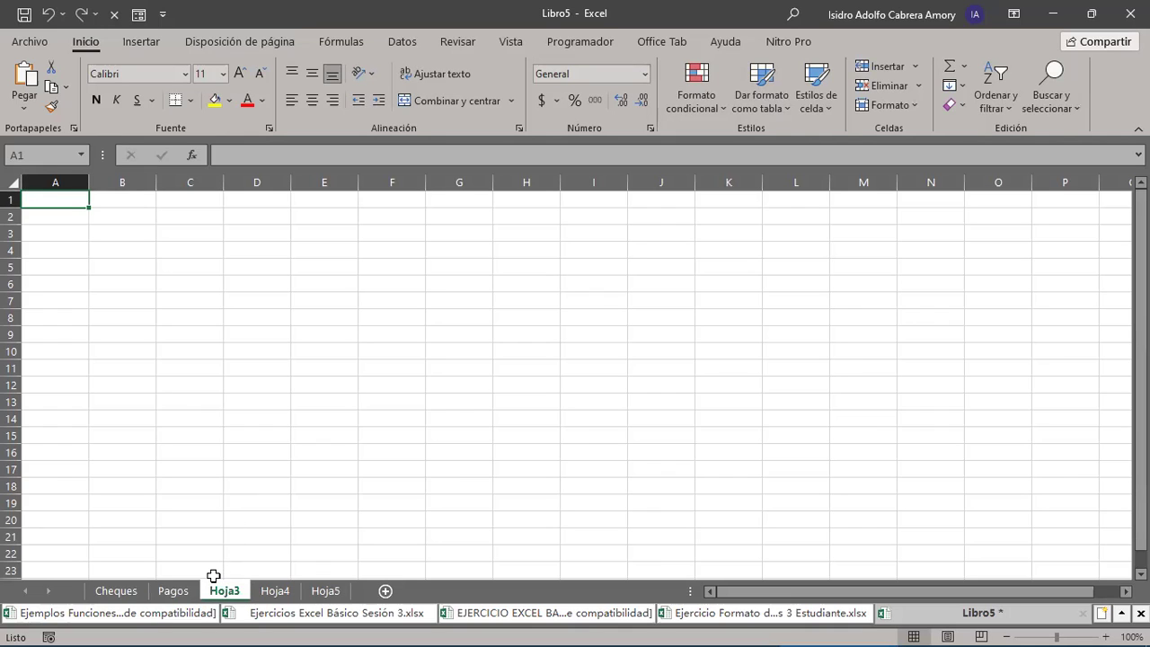
left_click(294, 406)
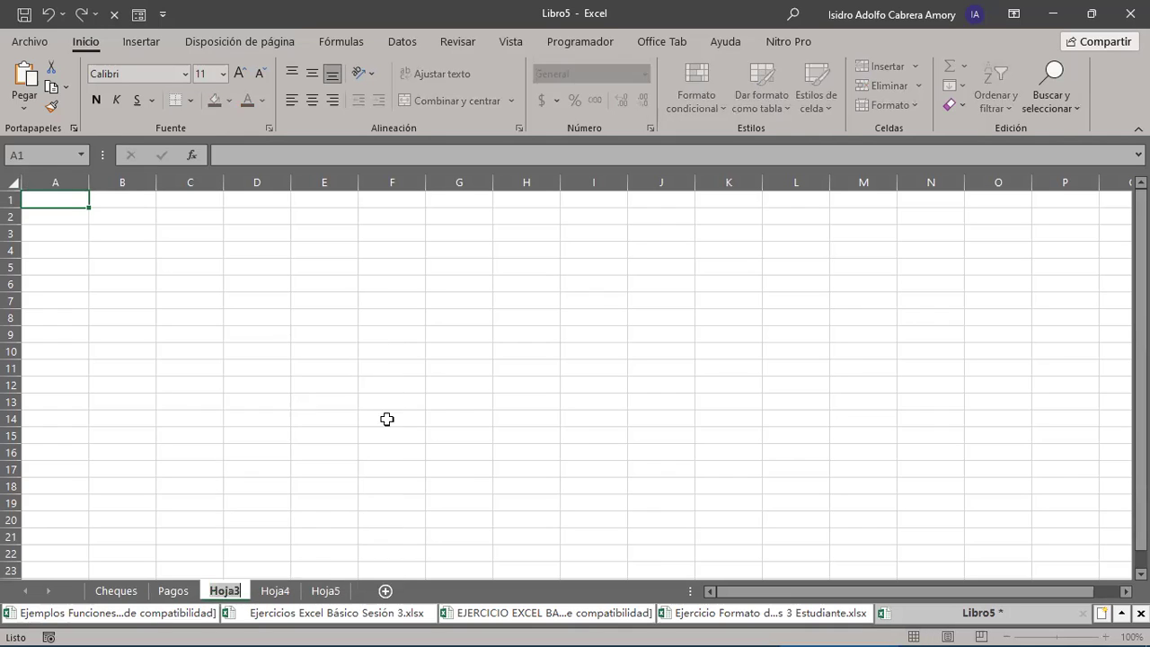
type("Facturas")
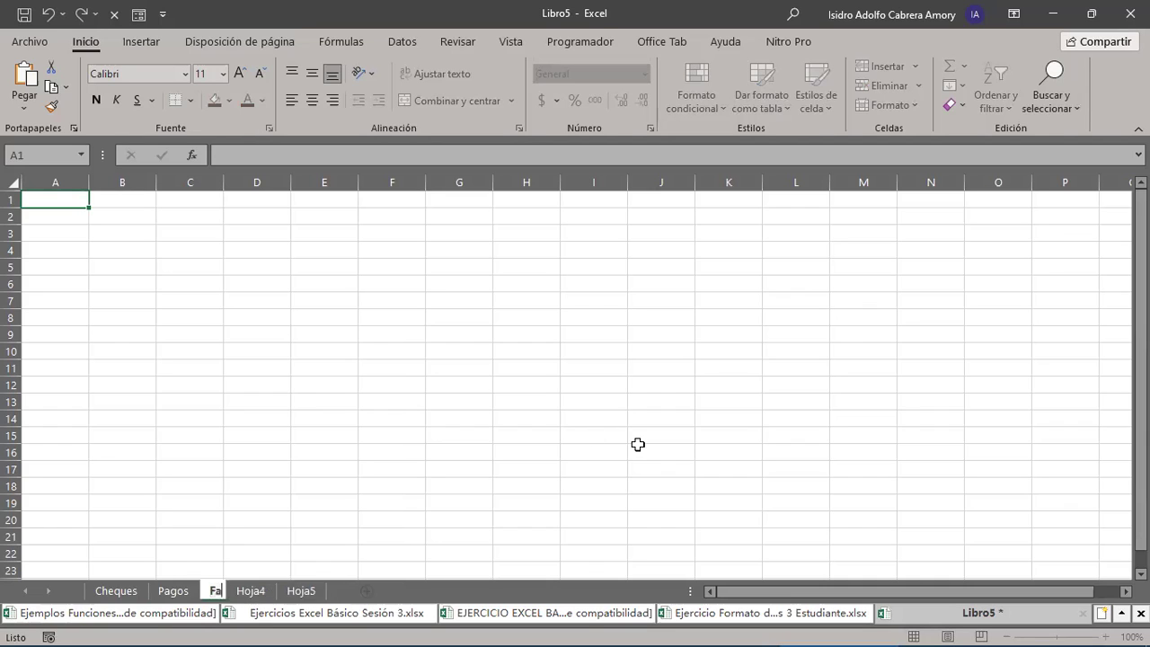
key("Return")
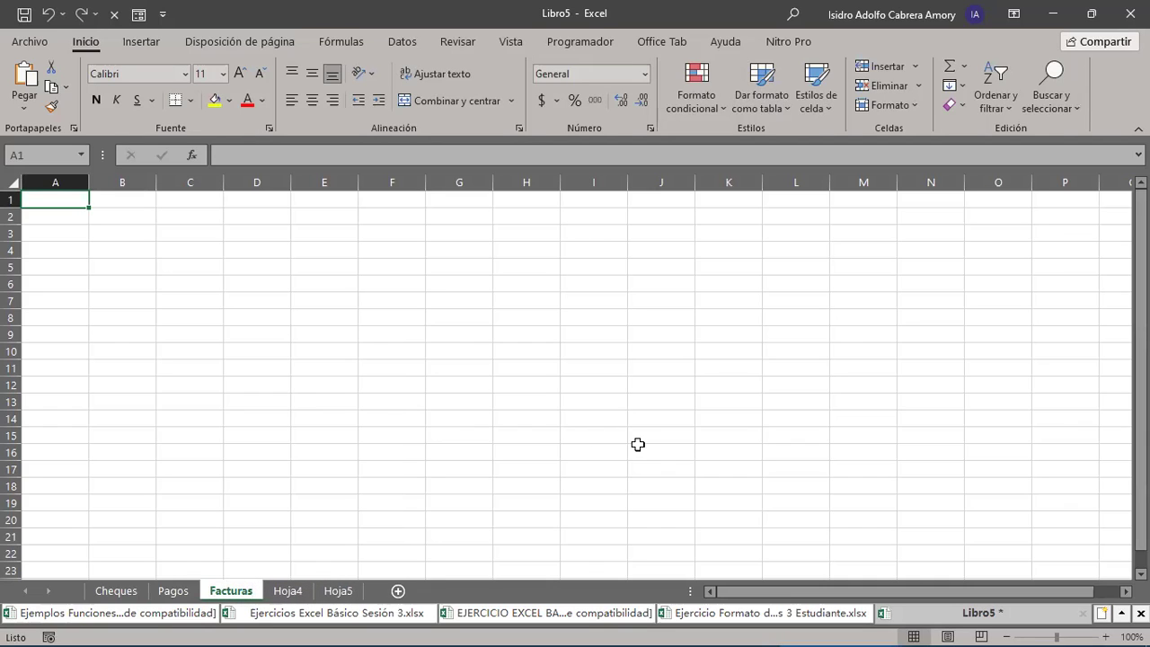
Step: Rename the worksheet Hoja4 as Ingresos
left_click(288, 586)
right_click(287, 572)
left_click(355, 406)
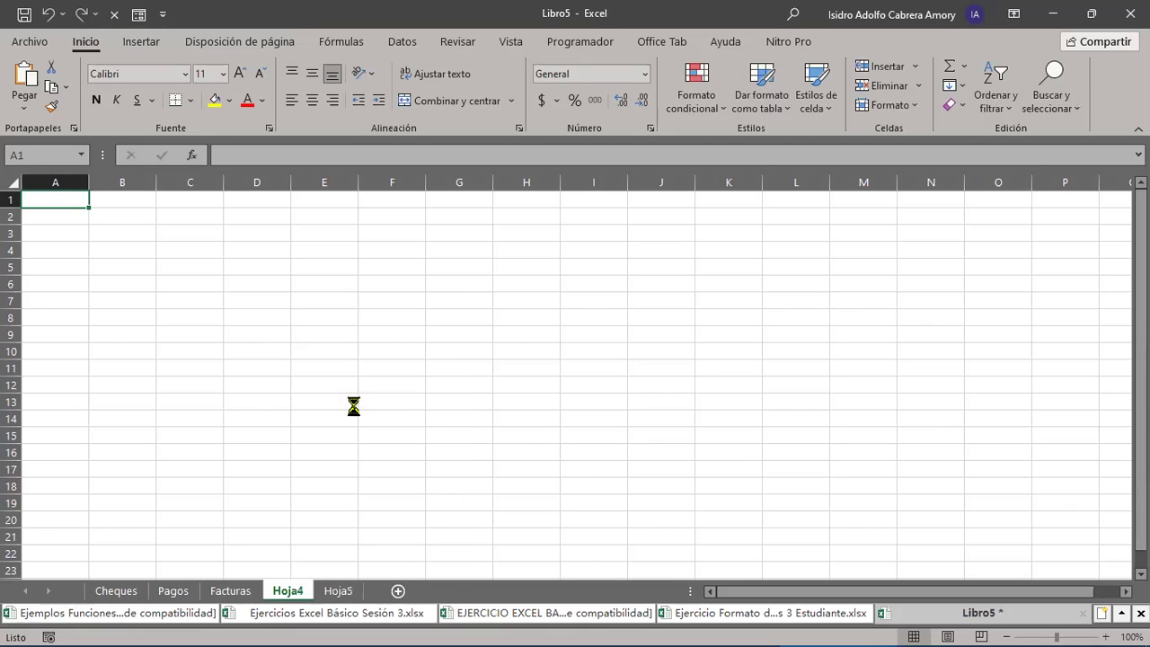
key("BackSpace")
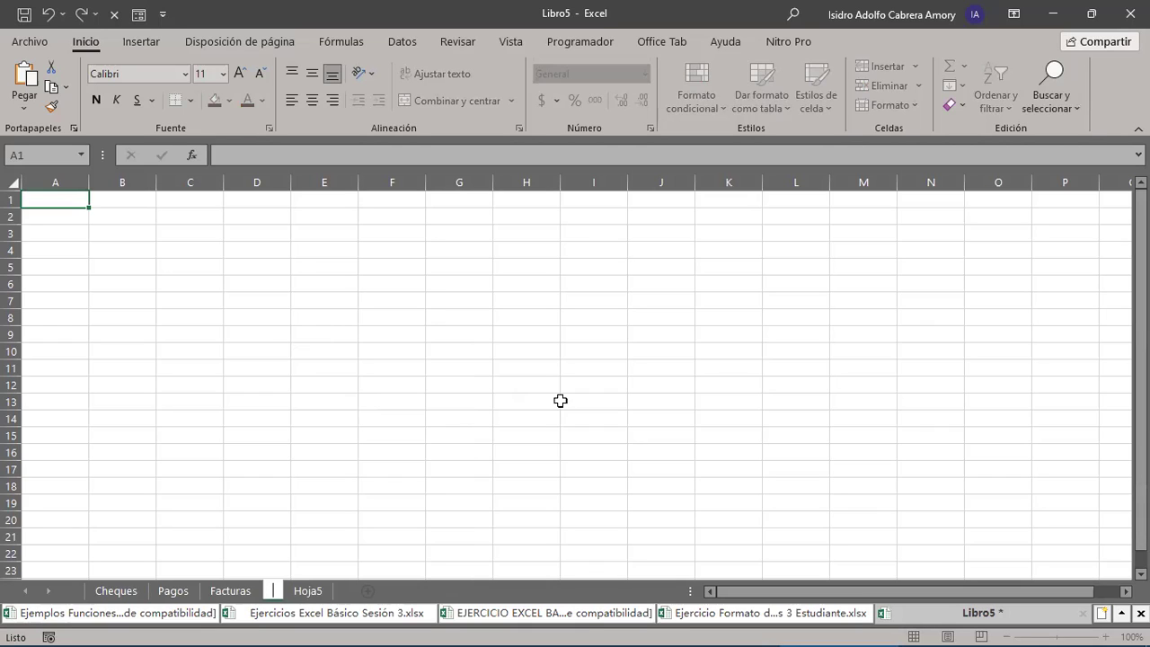
type("Ingresos")
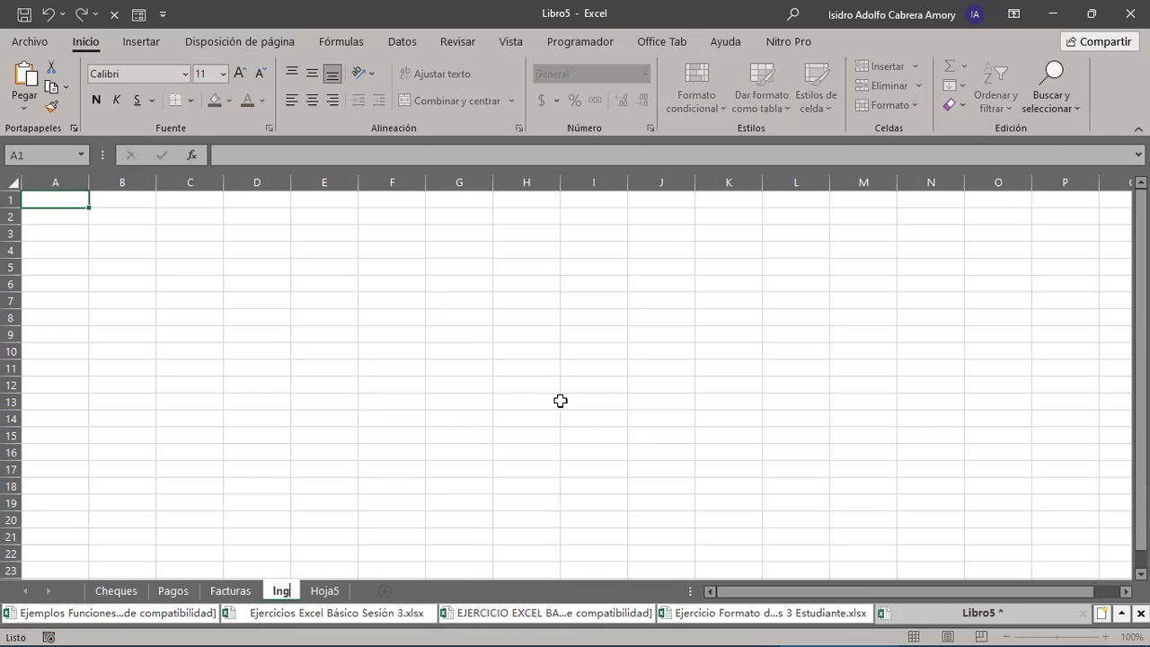
key("Return")
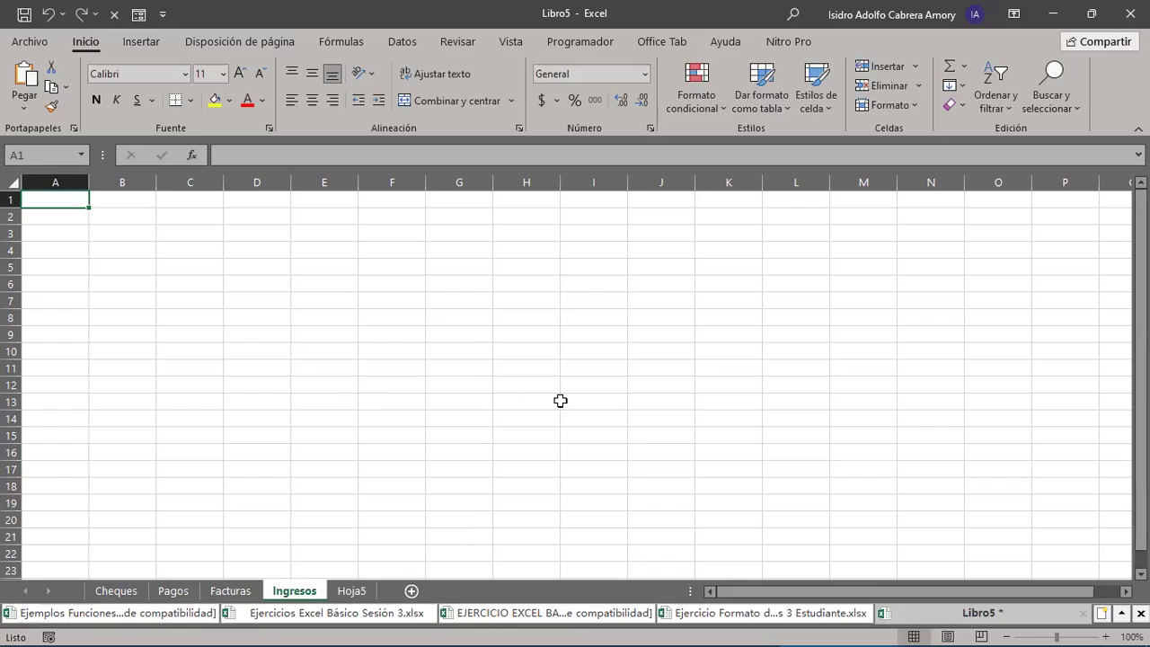
Step: Rename the worksheet Hoja5 as Egresos
left_click(359, 590)
right_click(359, 590)
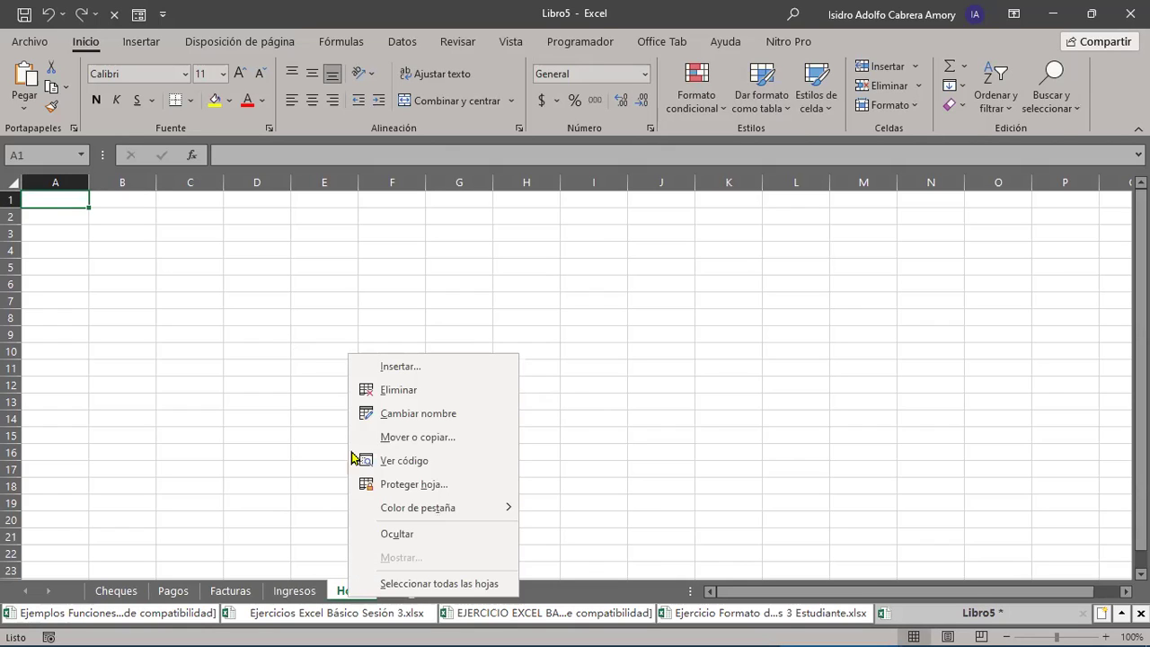
key("Return")
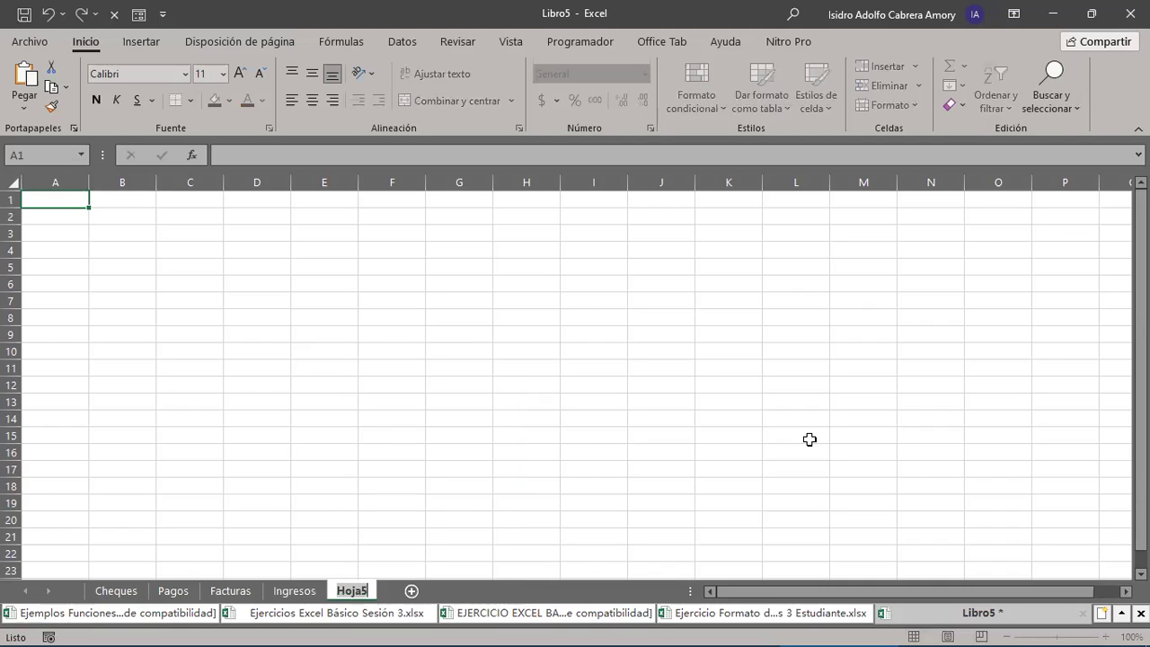
type("Egresos")
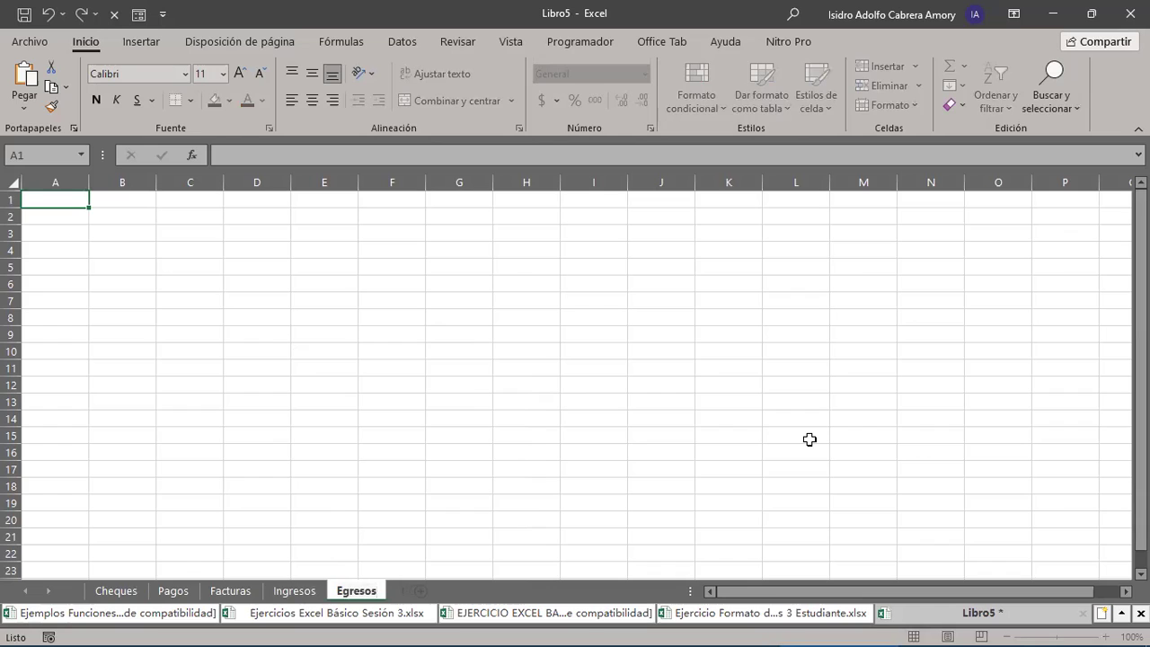
key("Return")
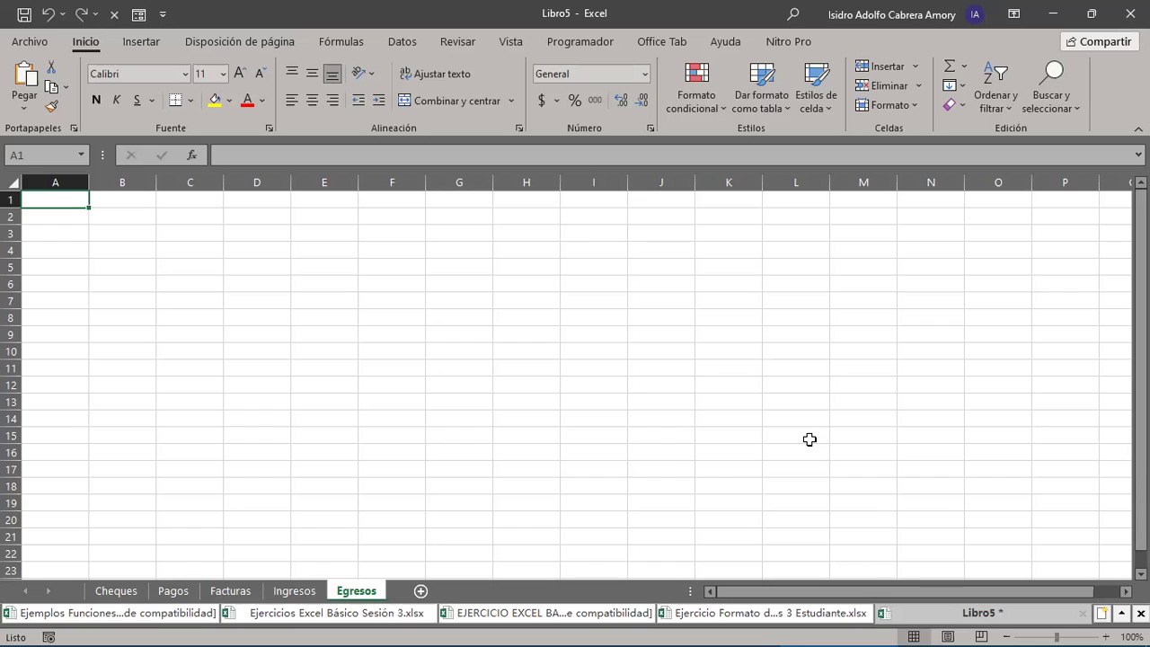
Step: Set the tab color of the Egresos worksheet to the standard light green
right_click(388, 577)
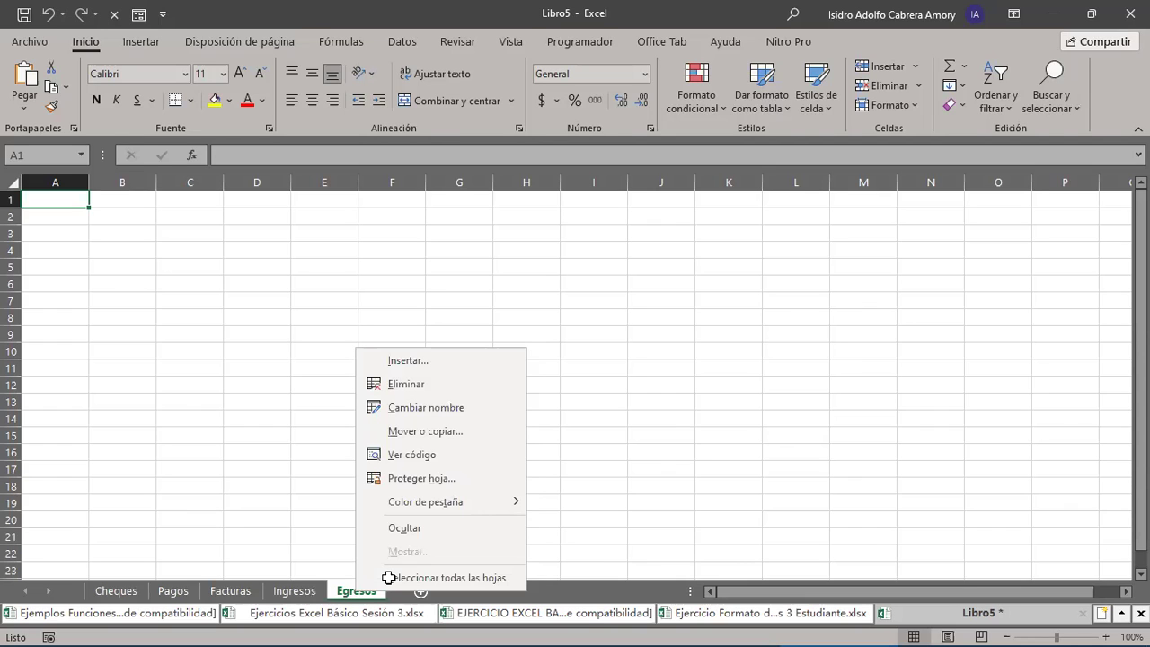
mouse_move(449, 509)
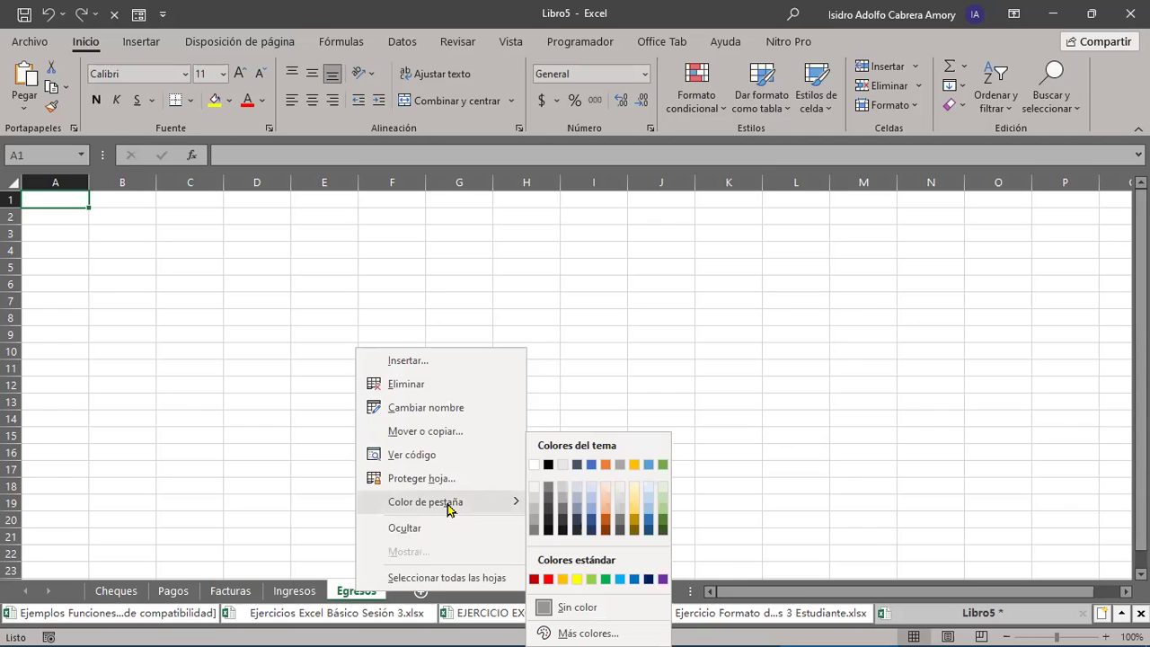
left_click(590, 578)
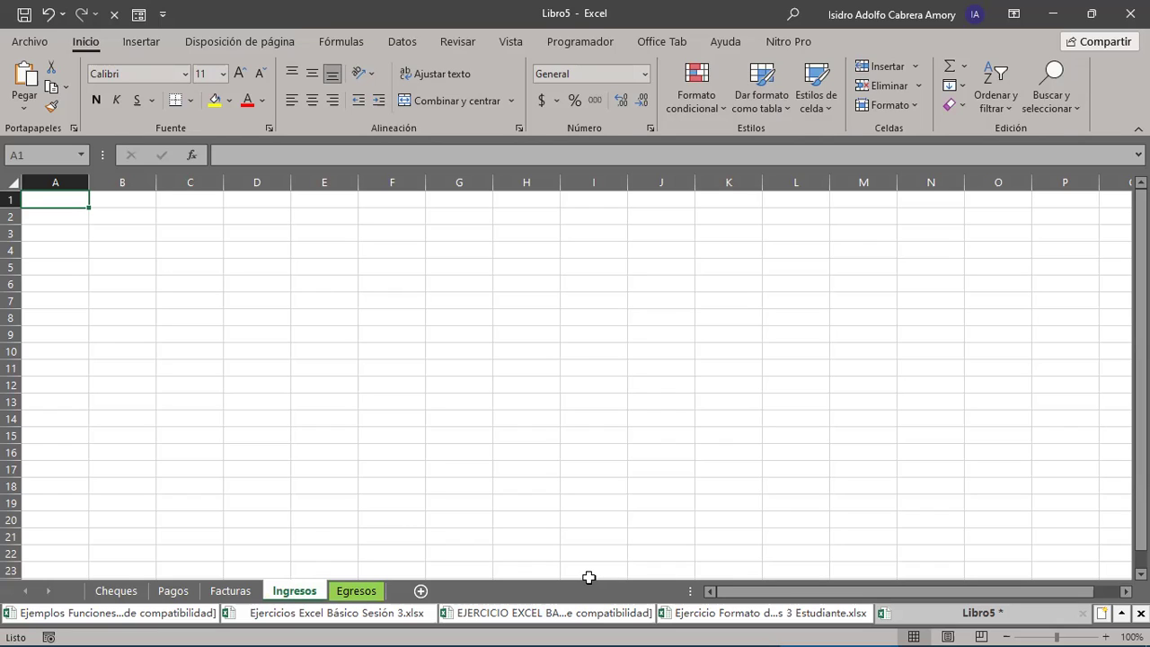
Step: Set the tab color of the Ingresos worksheet to the standard red
right_click(312, 590)
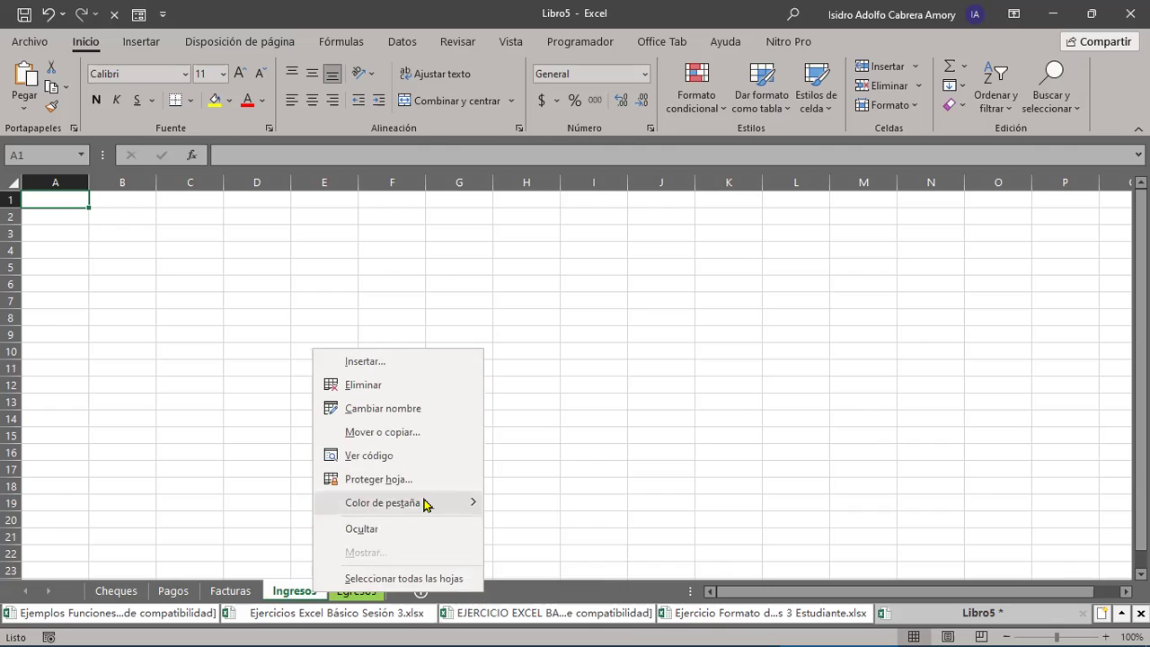
mouse_move(427, 502)
left_click(509, 580)
Step: Set the tab color of the Facturas worksheet to the standard blue
left_click(231, 590)
right_click(231, 590)
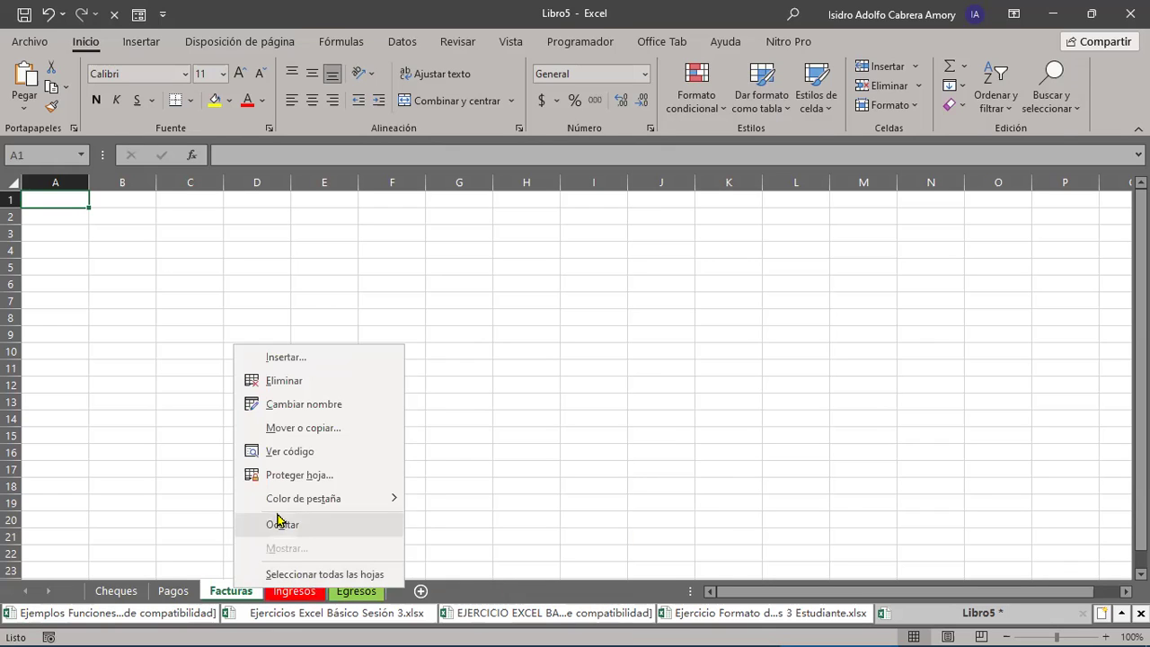
mouse_move(315, 499)
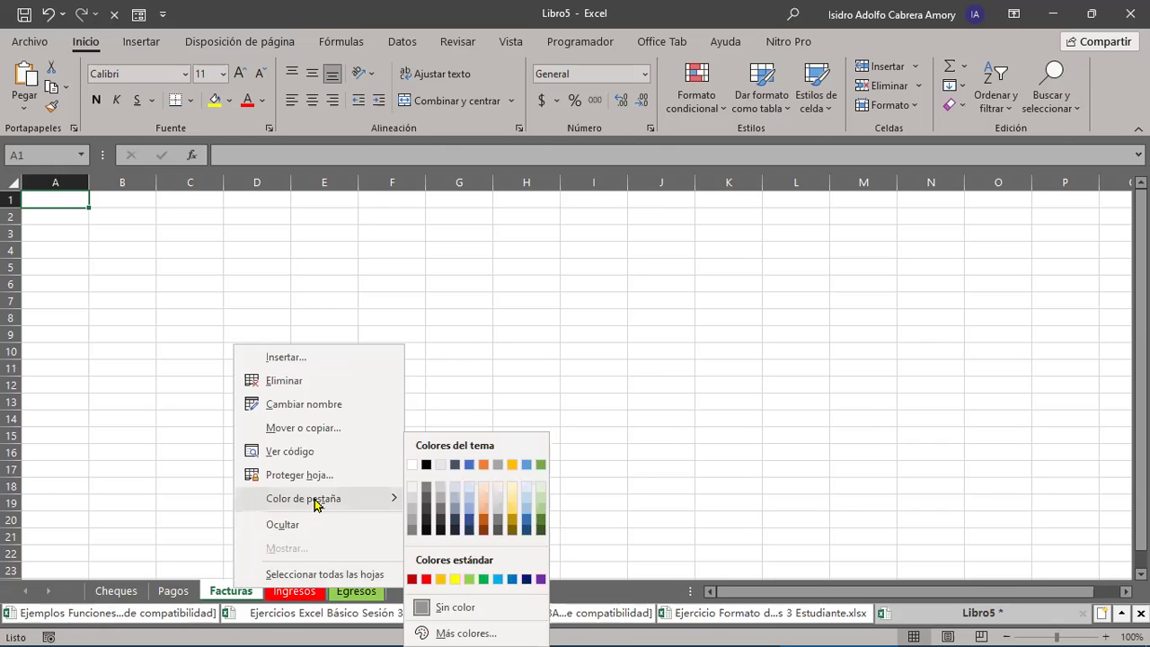
left_click(512, 578)
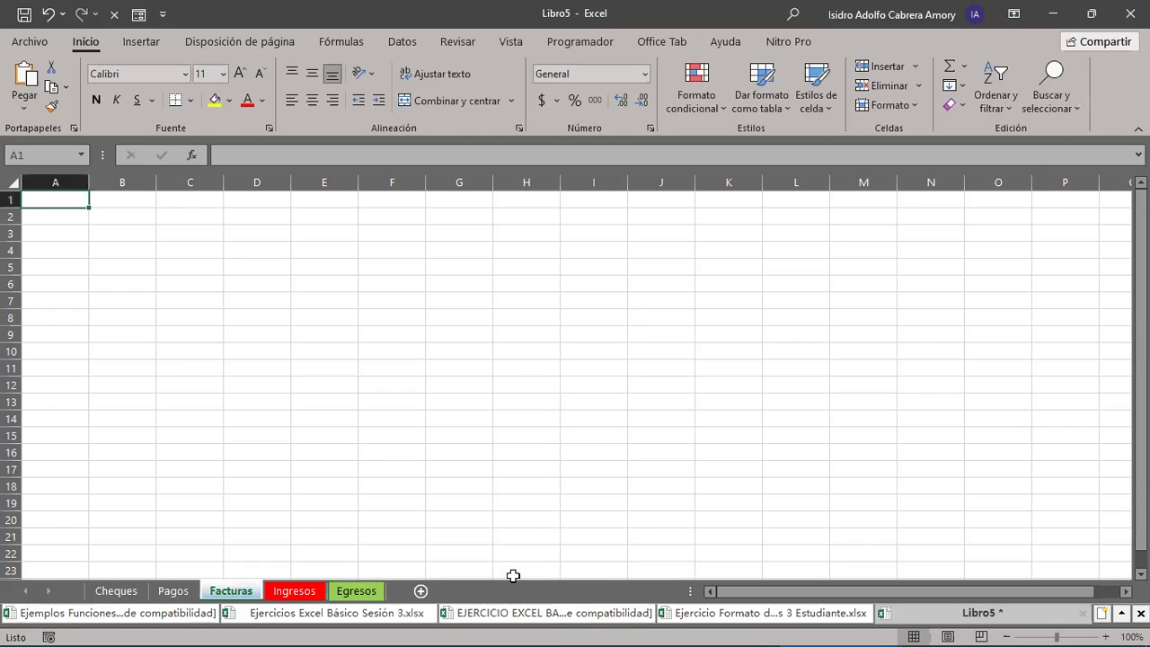
Step: Set the tab color of the Pagos worksheet to the standard yellow
left_click(173, 593)
right_click(172, 594)
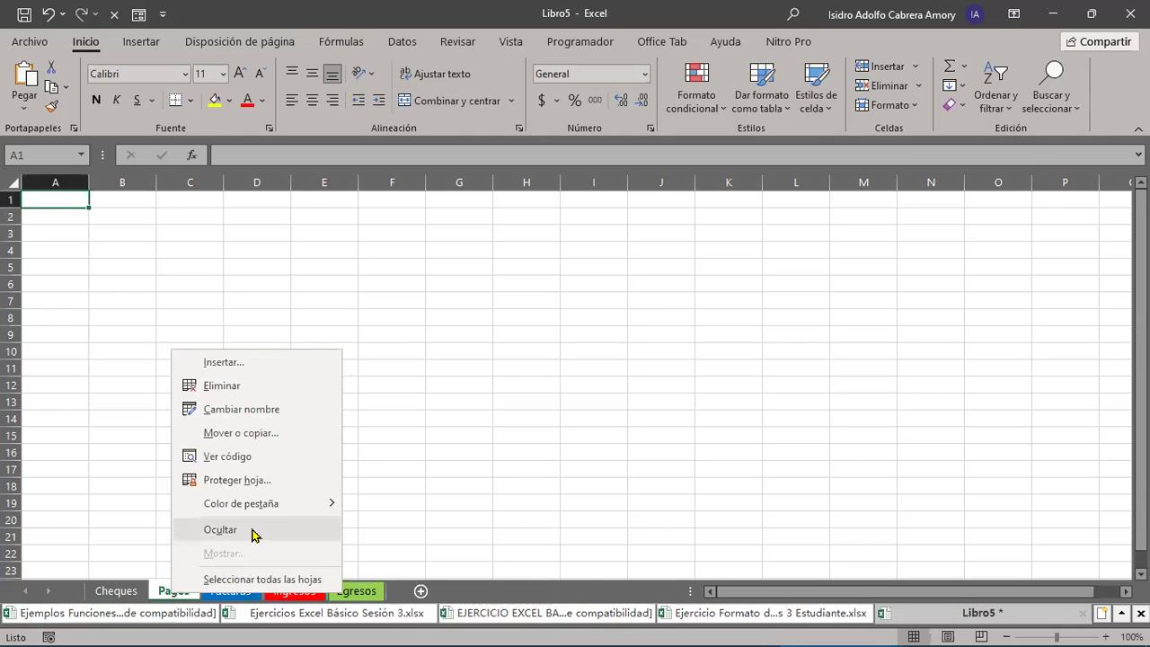
mouse_move(282, 511)
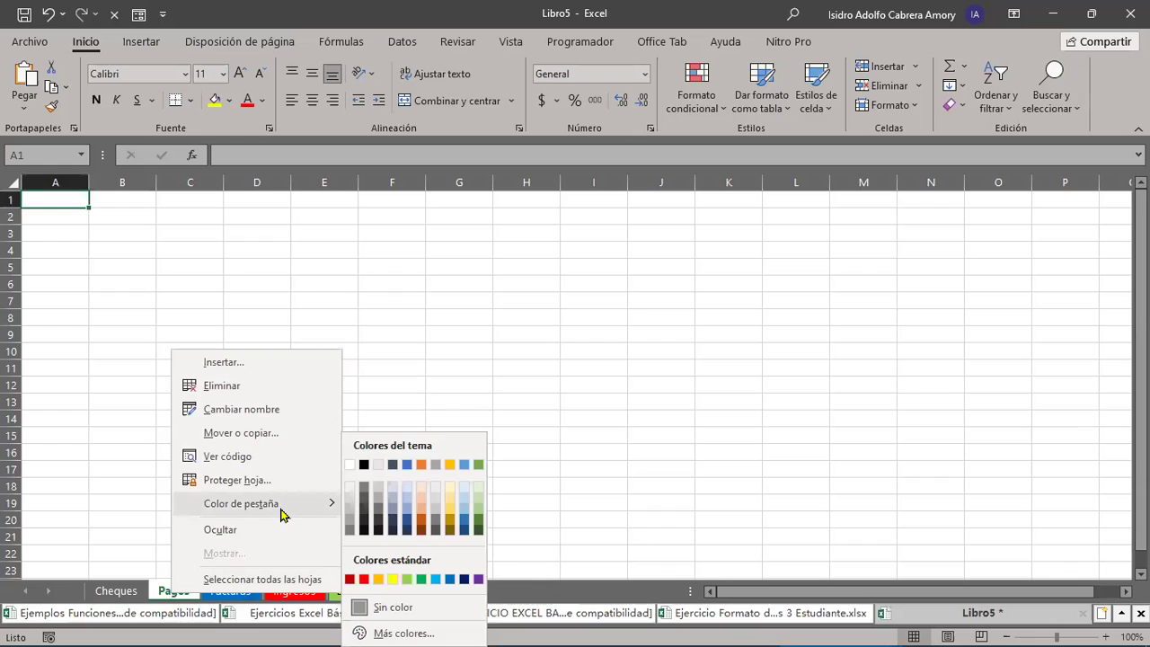
left_click(392, 579)
Step: Set the tab color of the Cheques worksheet to the standard purple
left_click(130, 593)
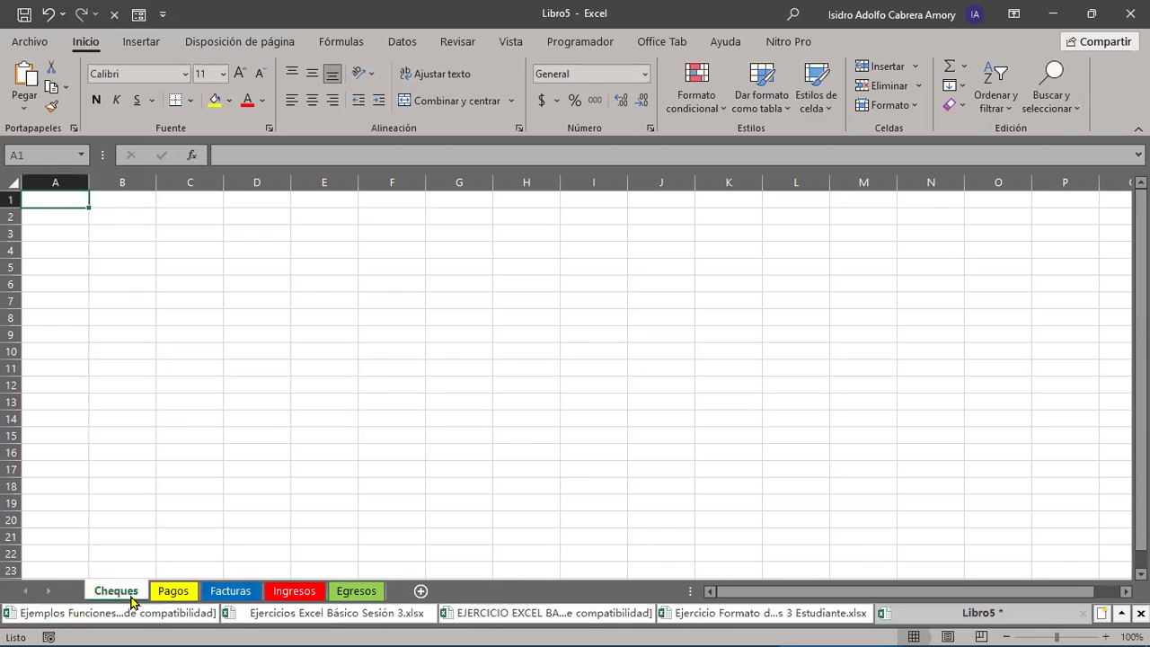
right_click(131, 597)
mouse_move(240, 514)
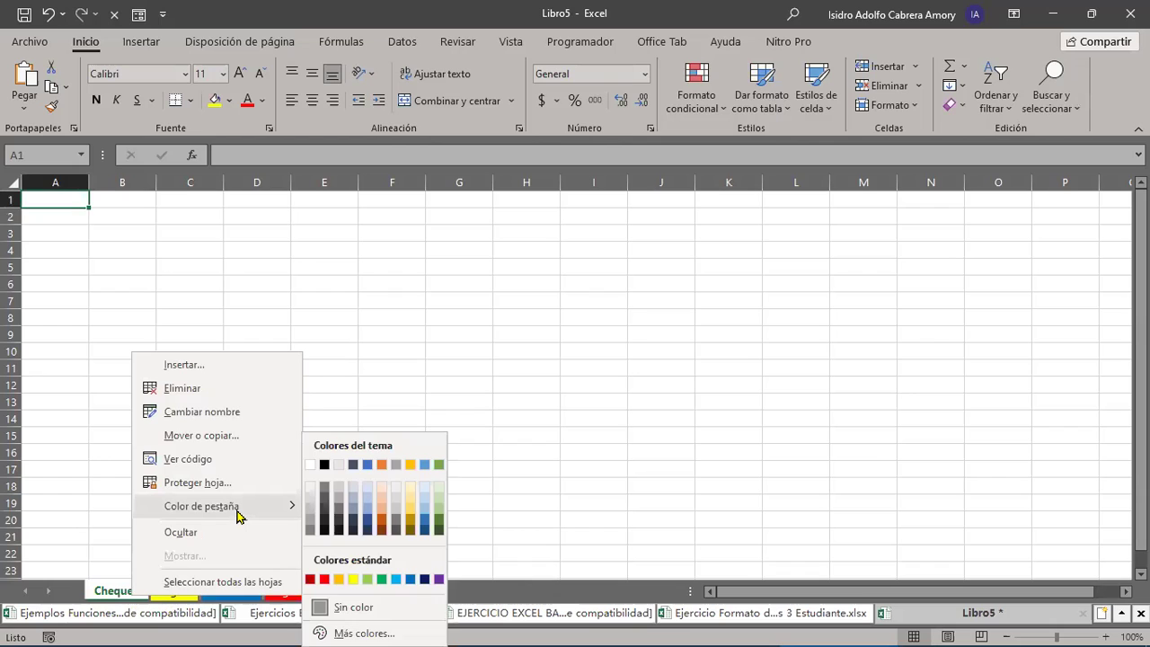
left_click(438, 578)
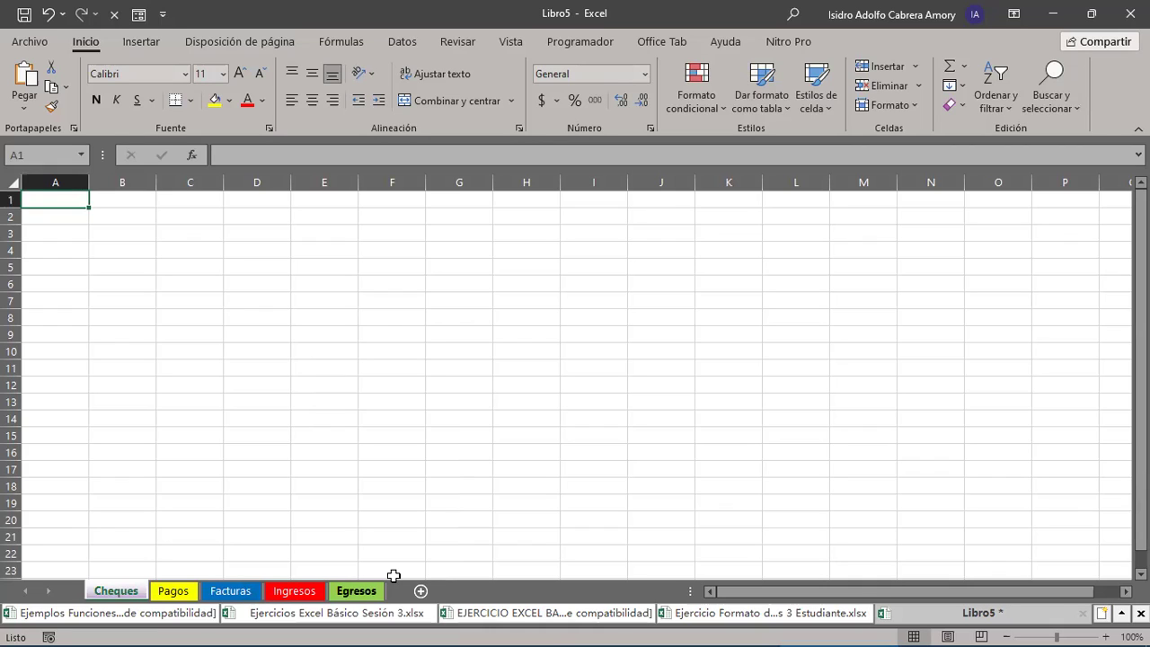
Step: Switch back and forth through the five worksheets to review their names and tab colors, finishing on Pagos
left_click(175, 590)
left_click(235, 591)
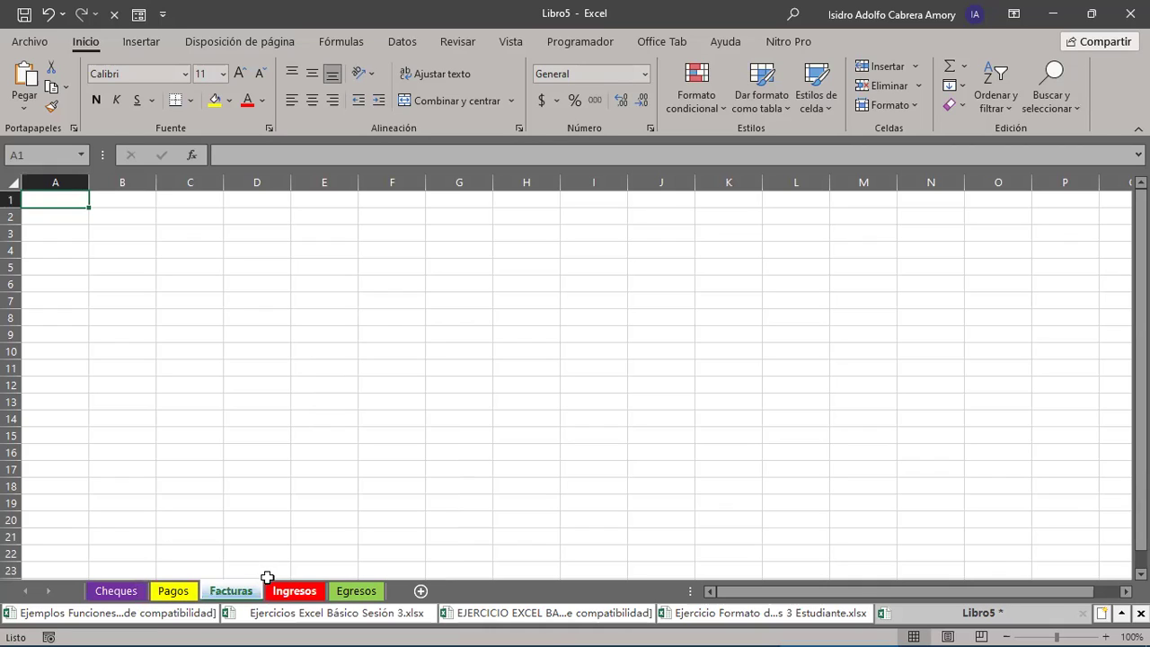
key("ctrl+Page_Down")
key("ctrl+Page_Down")
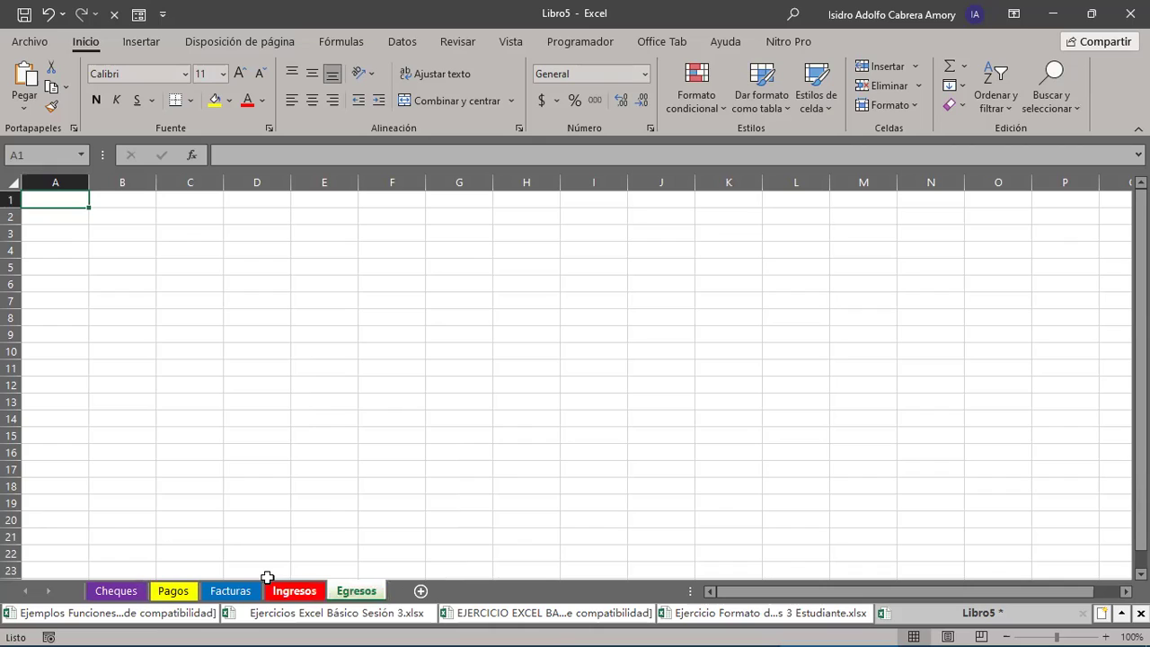
key("ctrl+Page_Up")
key("ctrl+Page_Up")
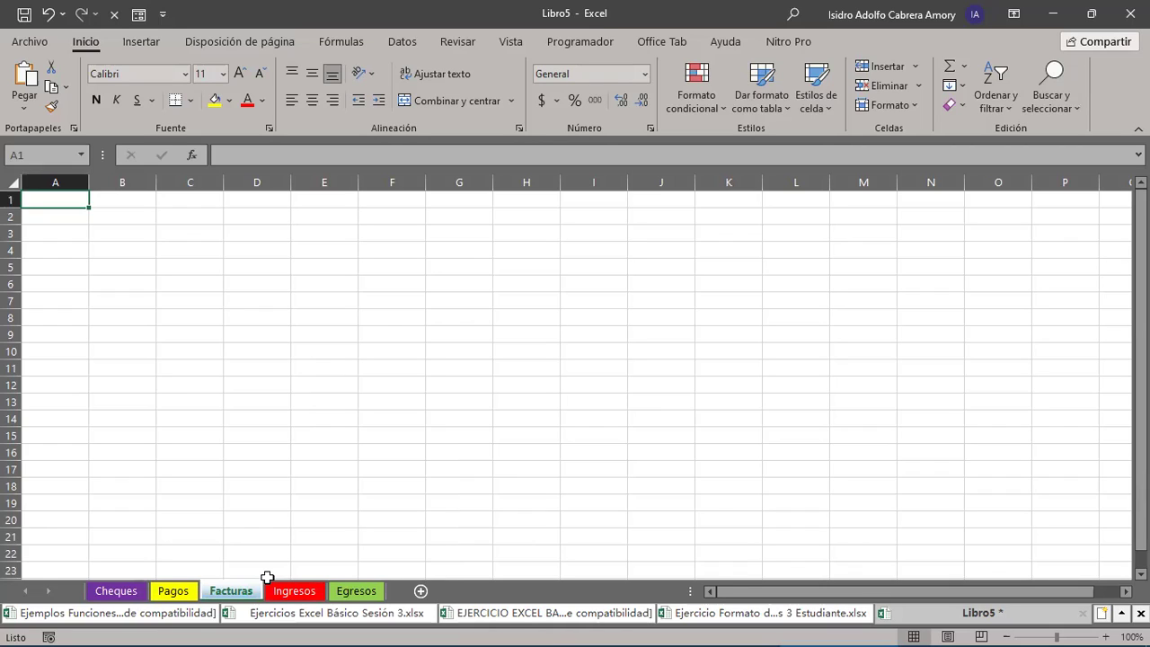
left_click(109, 596)
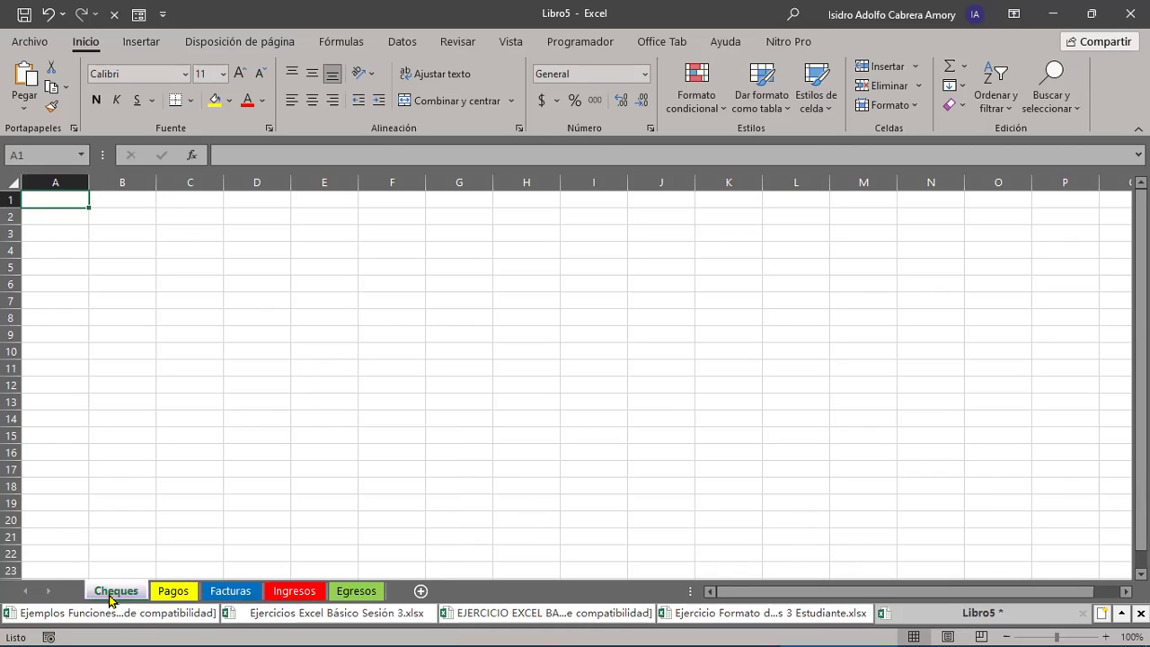
left_click(176, 591)
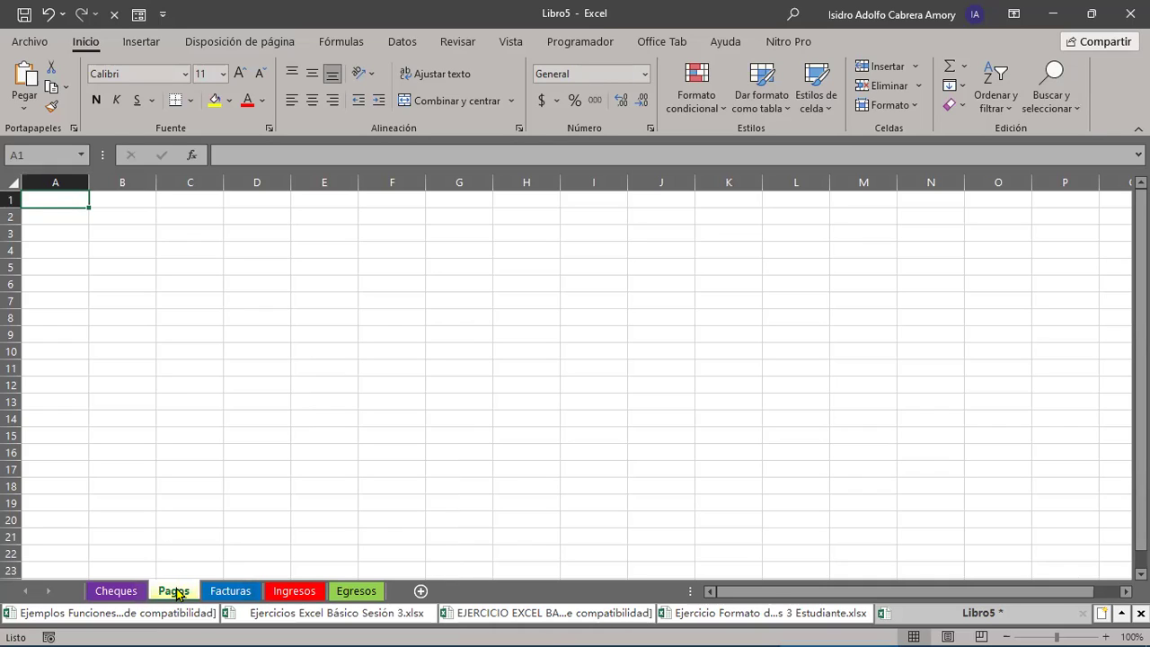
left_click(203, 592)
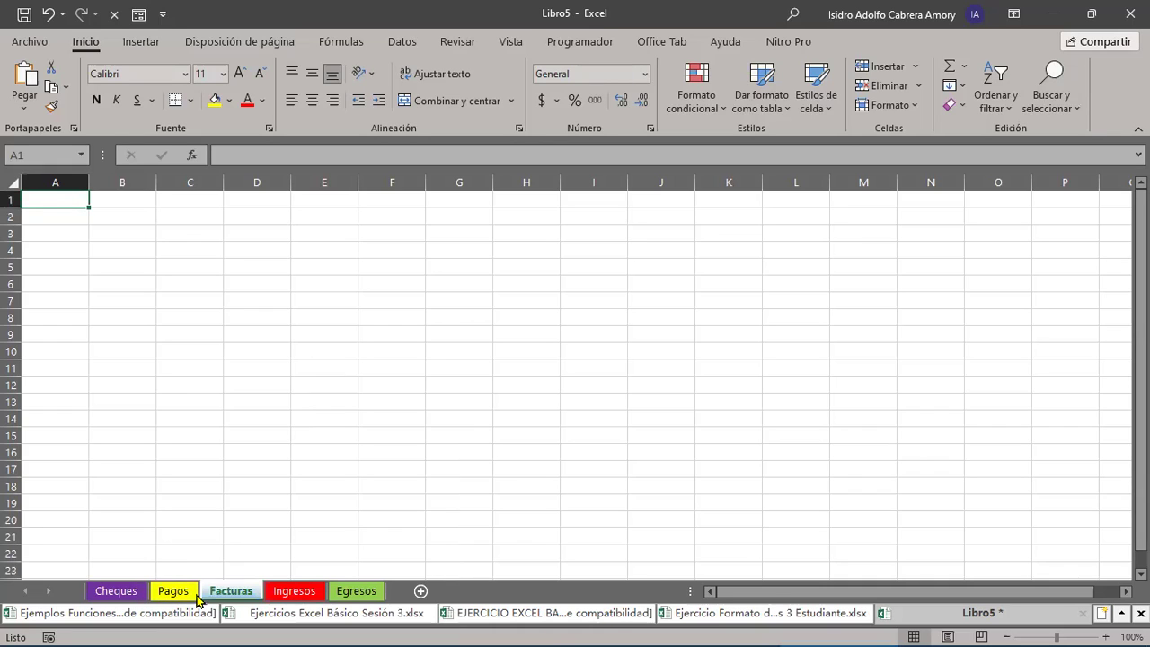
left_click(187, 595)
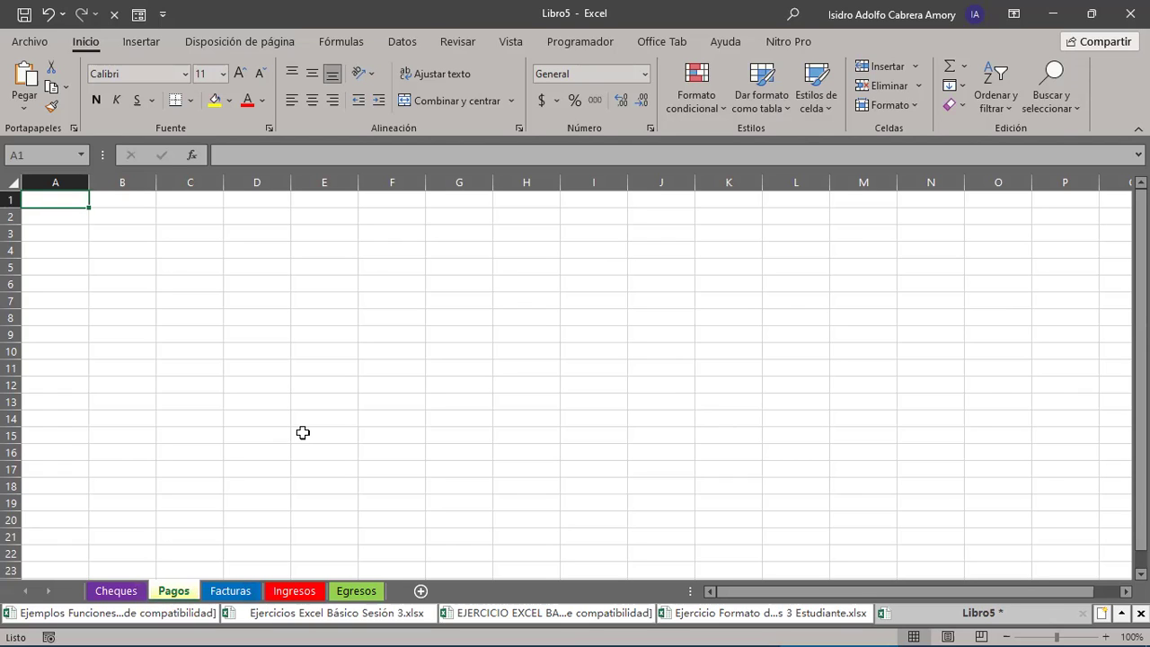
Step: Compare the Guardar and Guardar como commands for the unsaved workbook by alternating between them
left_click(16, 44)
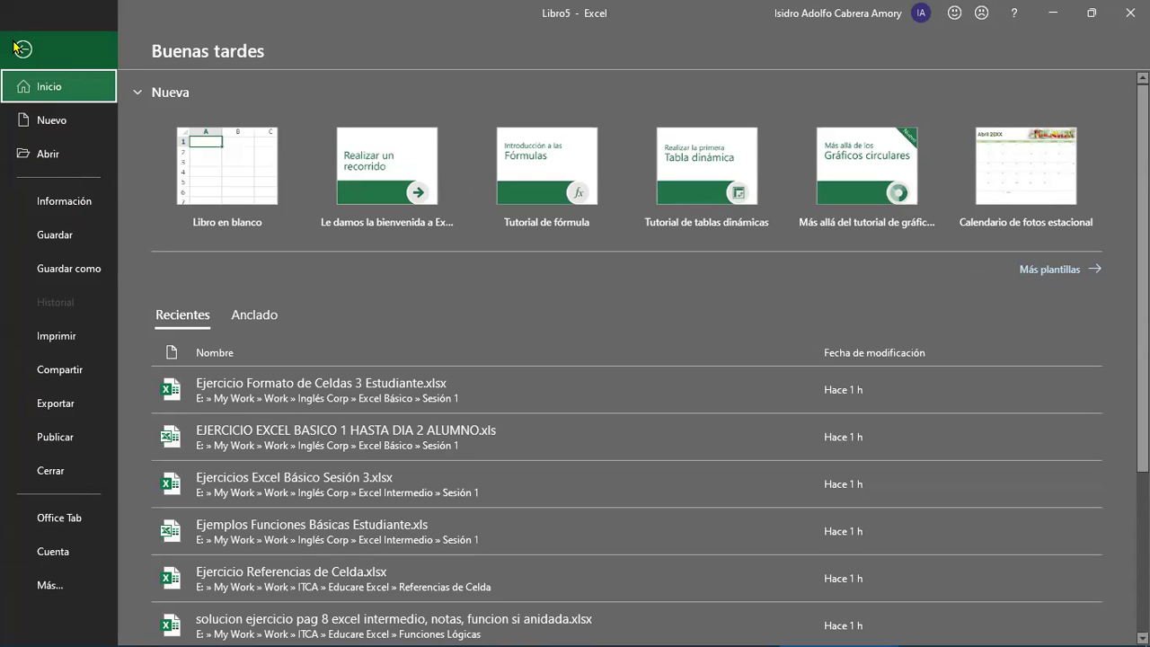
left_click(40, 234)
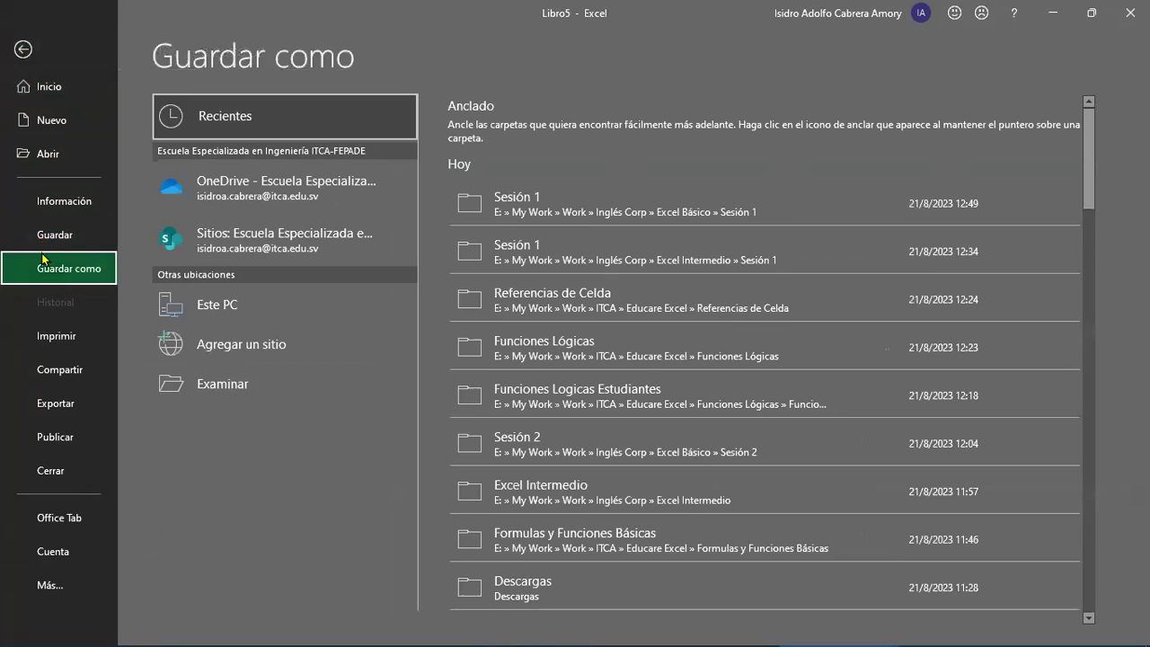
left_click(36, 239)
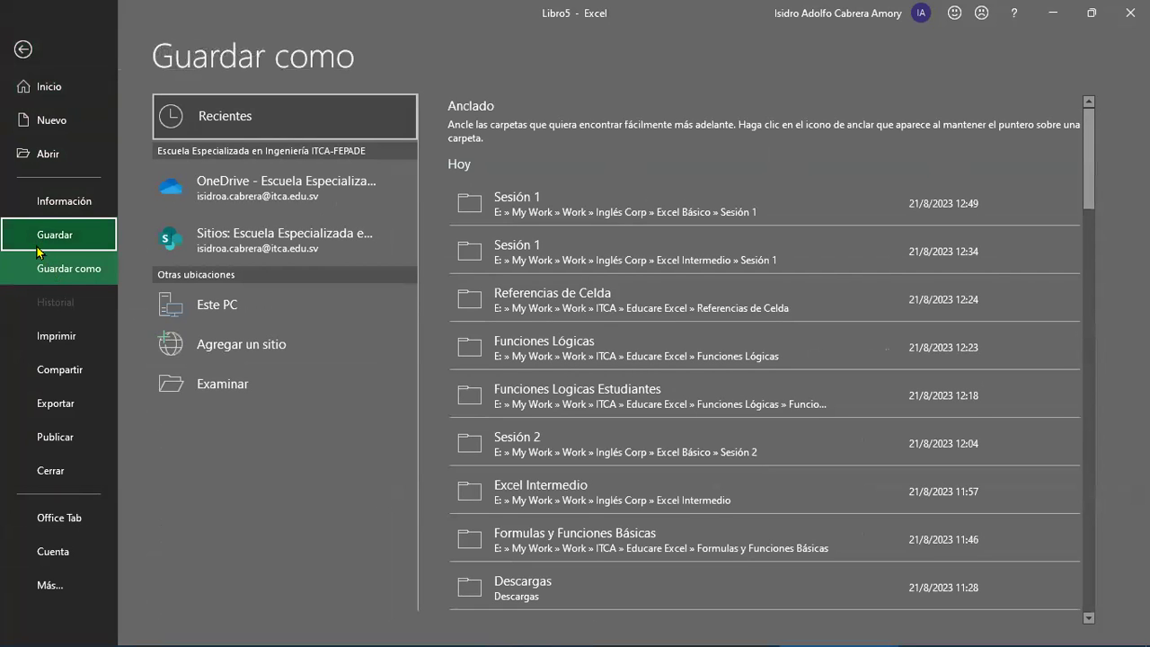
left_click(41, 245)
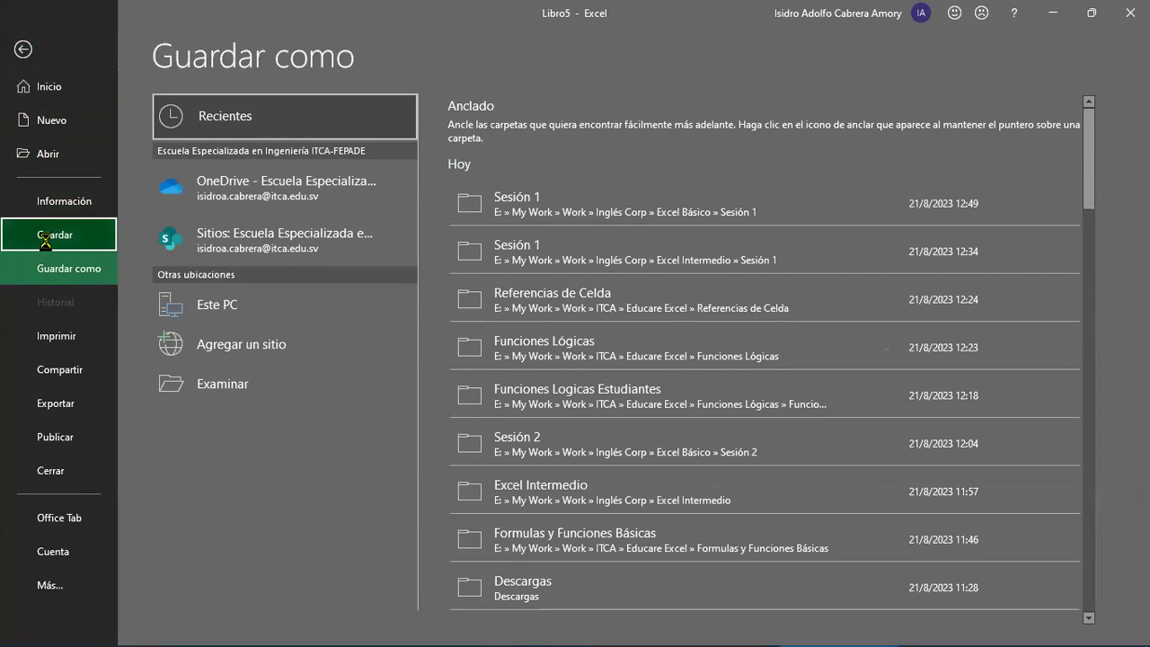
left_click(52, 262)
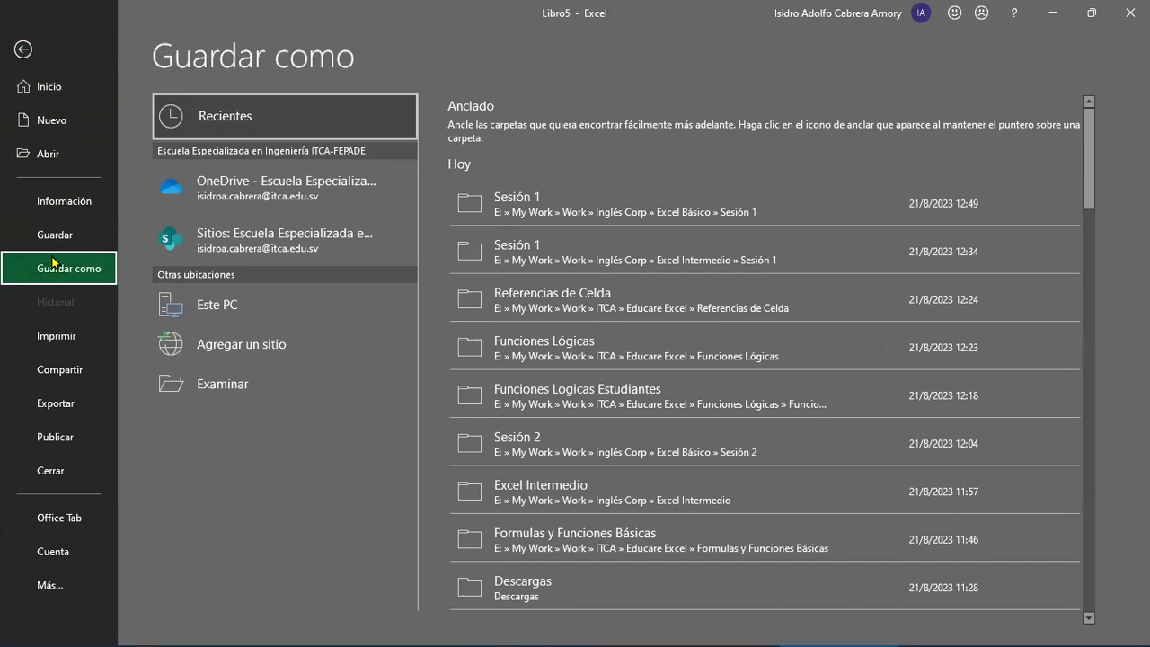
left_click(53, 239)
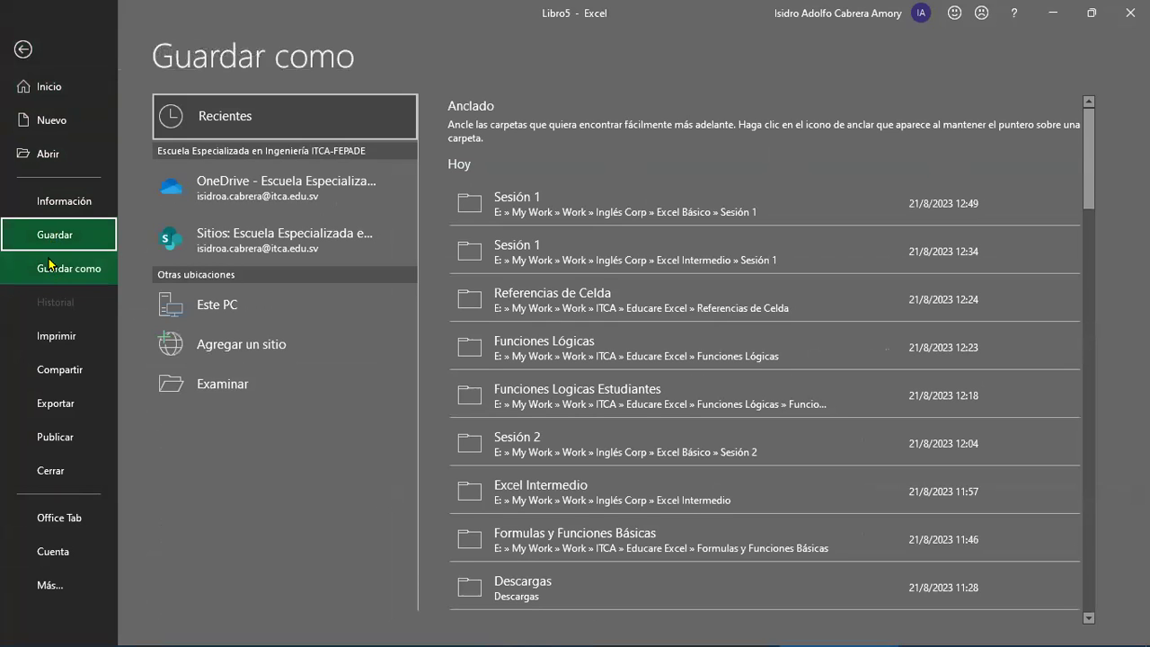
left_click(53, 272)
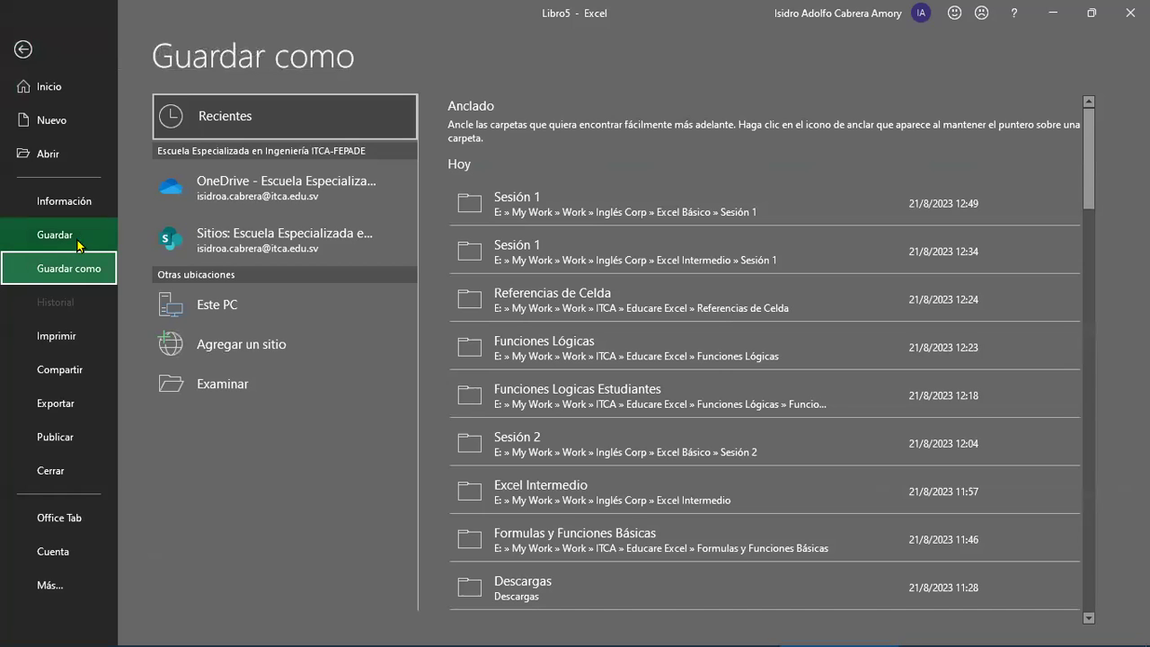
left_click(79, 246)
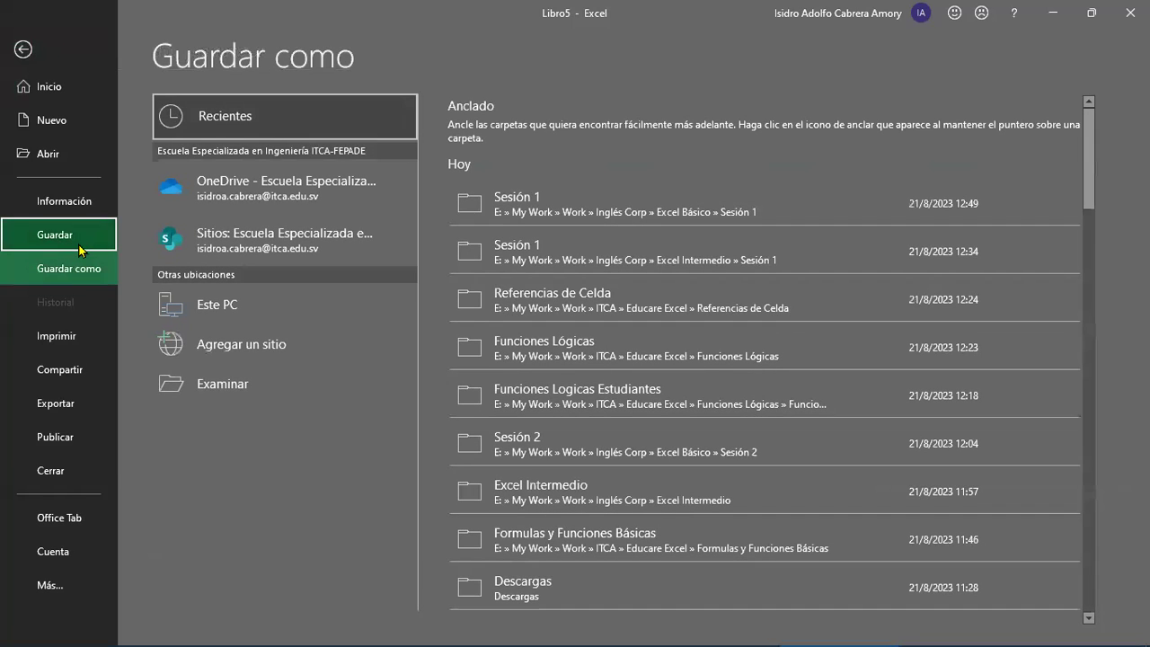
Step: Browse for a save location for the unsaved workbook and reposition the Guardar como dialog on screen
left_click(81, 271)
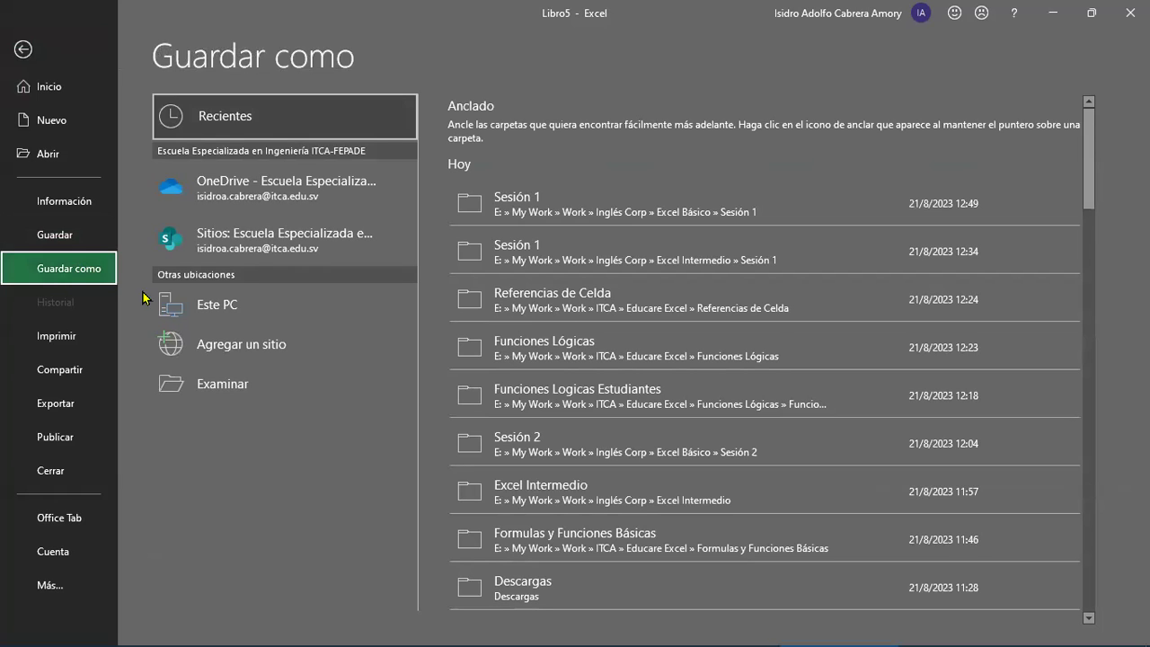
left_click(222, 385)
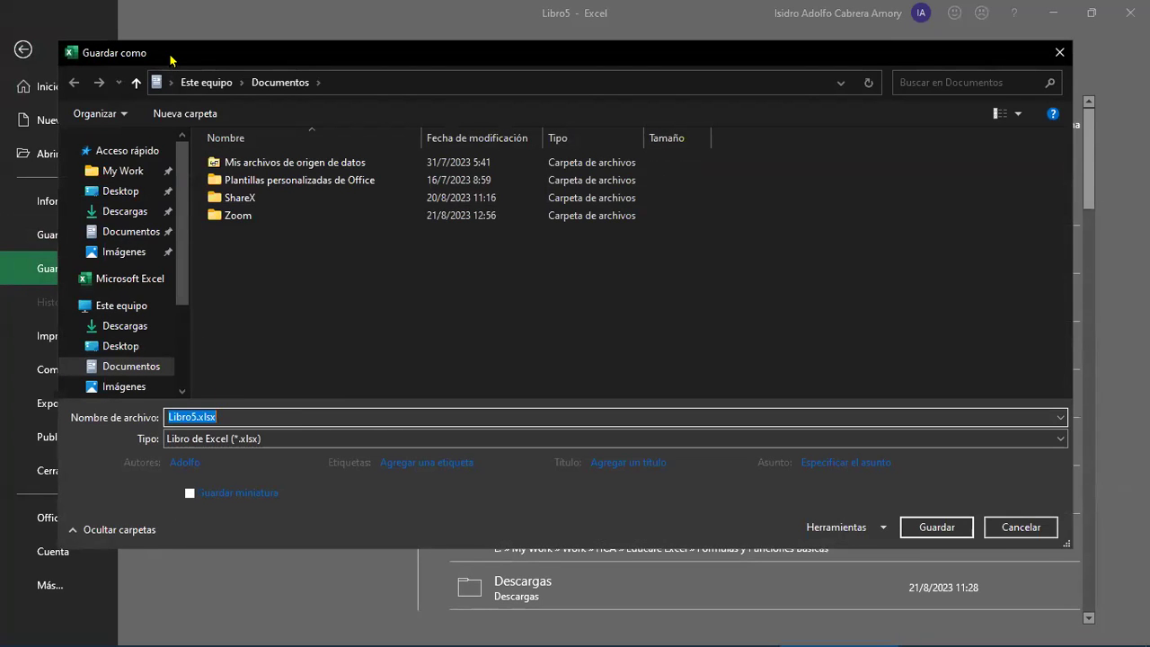
left_click_drag(387, 56, 458, 102)
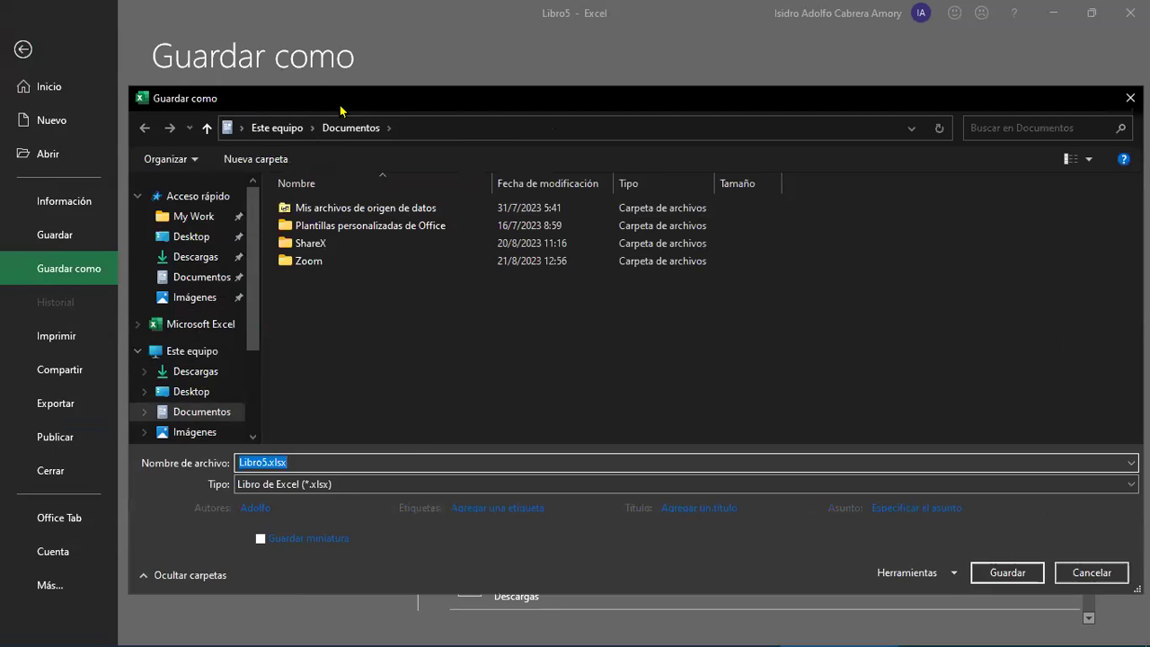
left_click_drag(340, 108, 582, 157)
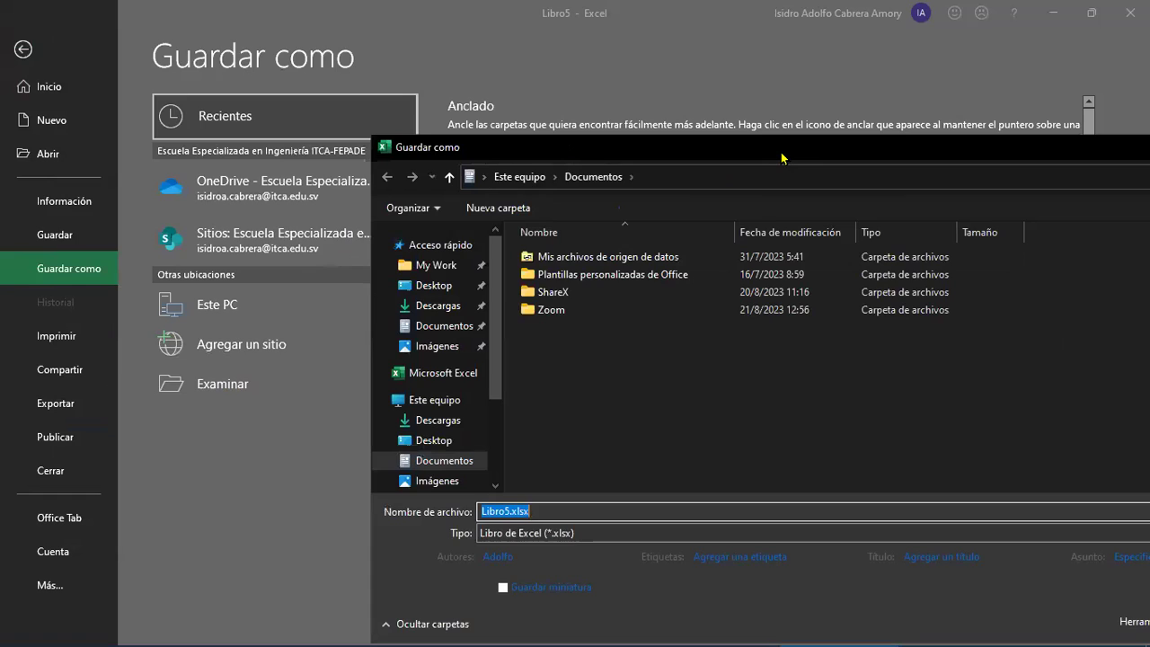
left_click_drag(781, 158, 533, 74)
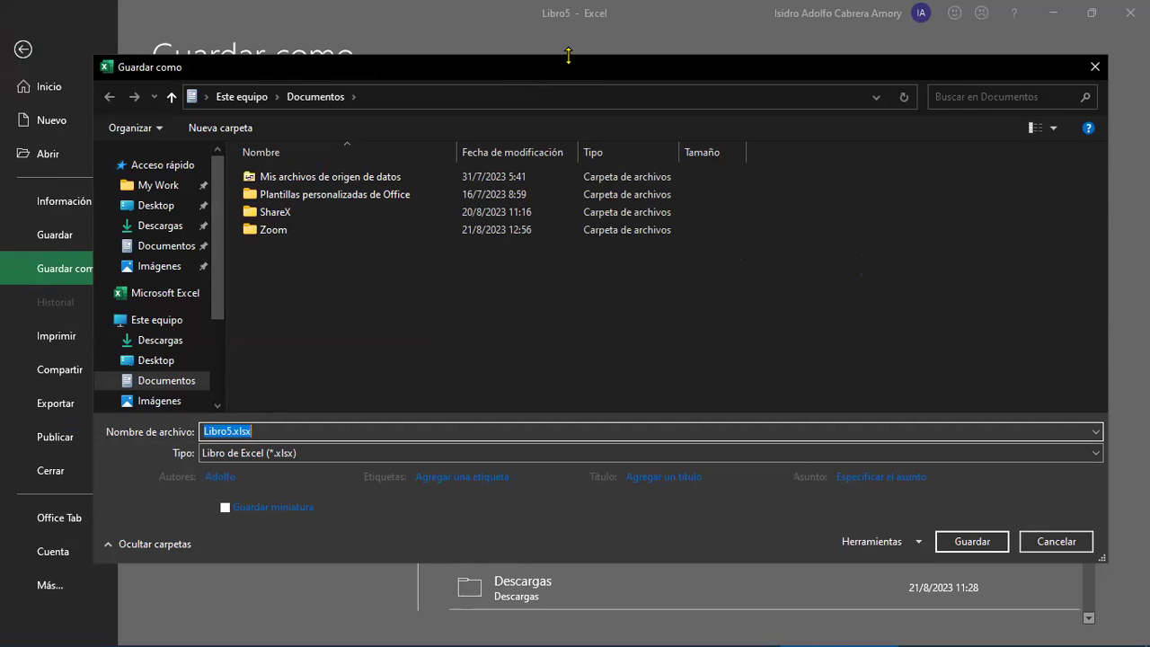
Step: Replace the default file name with "Mi primer ejercicio de clase"
left_click(262, 433)
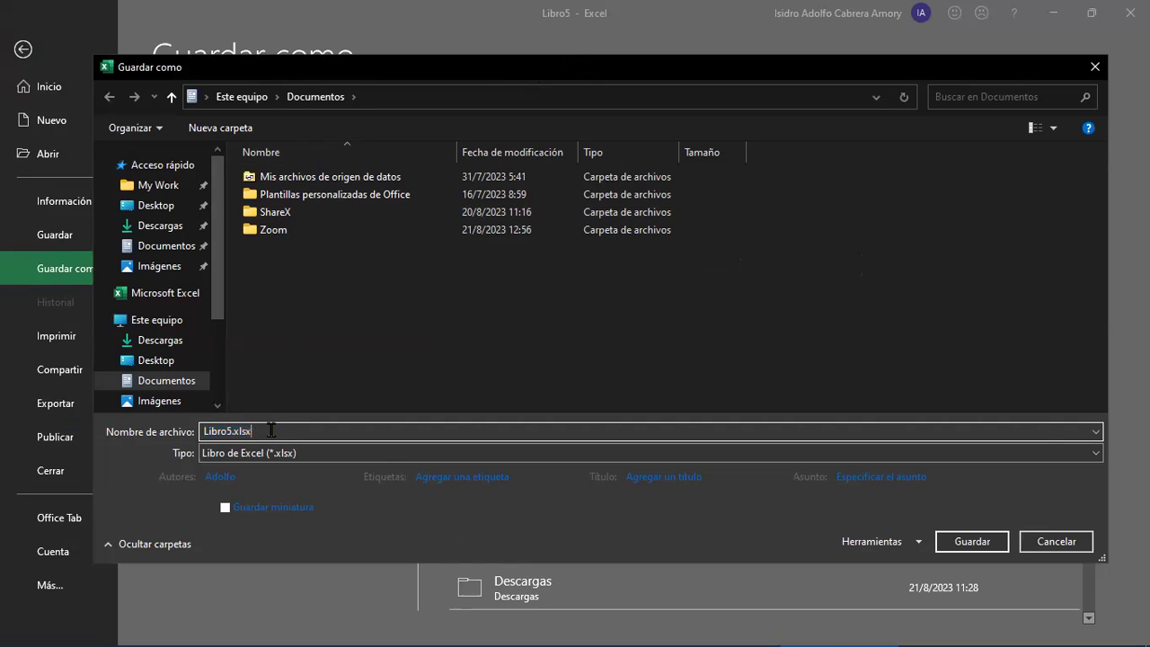
double_click(269, 429)
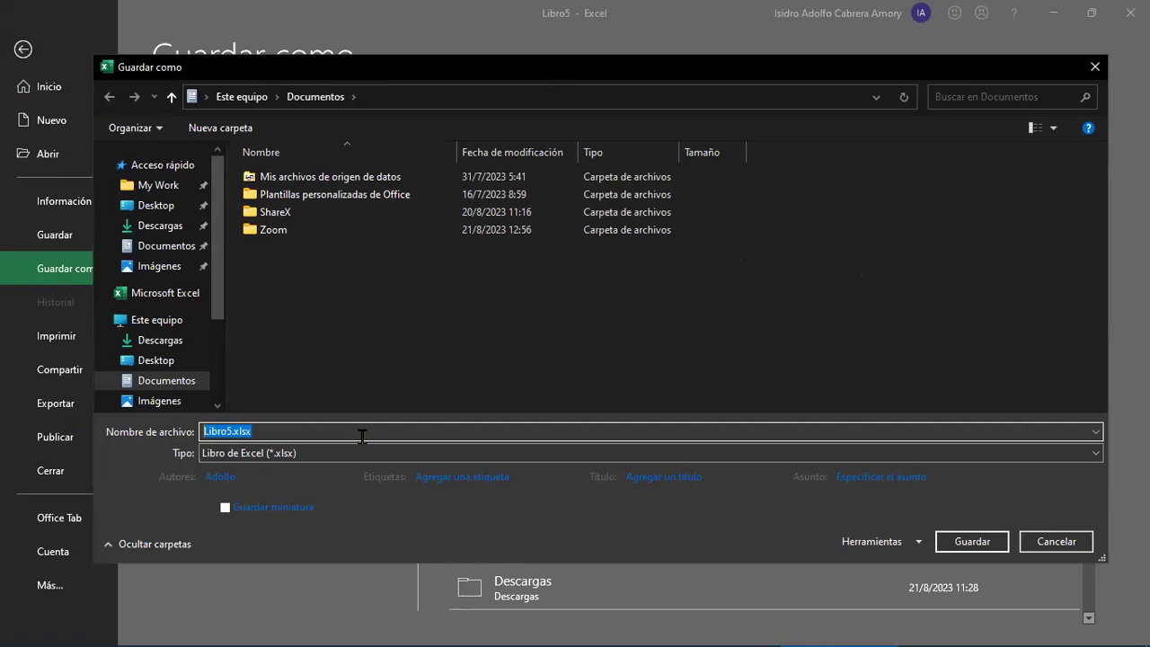
key("BackSpace")
type("Mi")
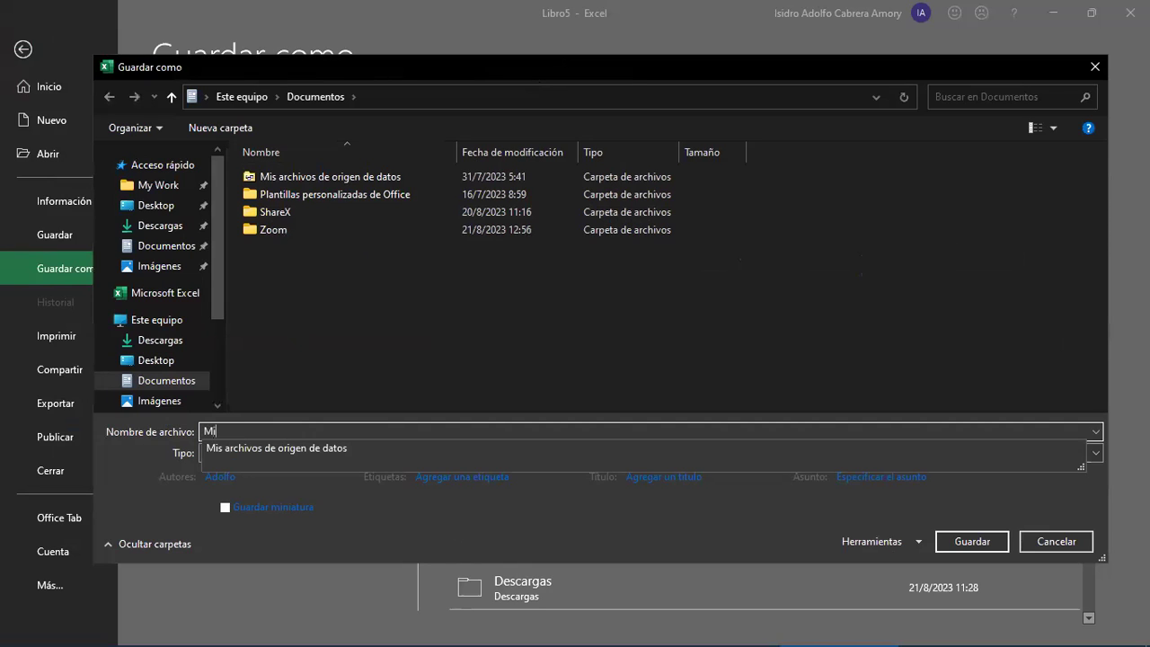
type(" primer ")
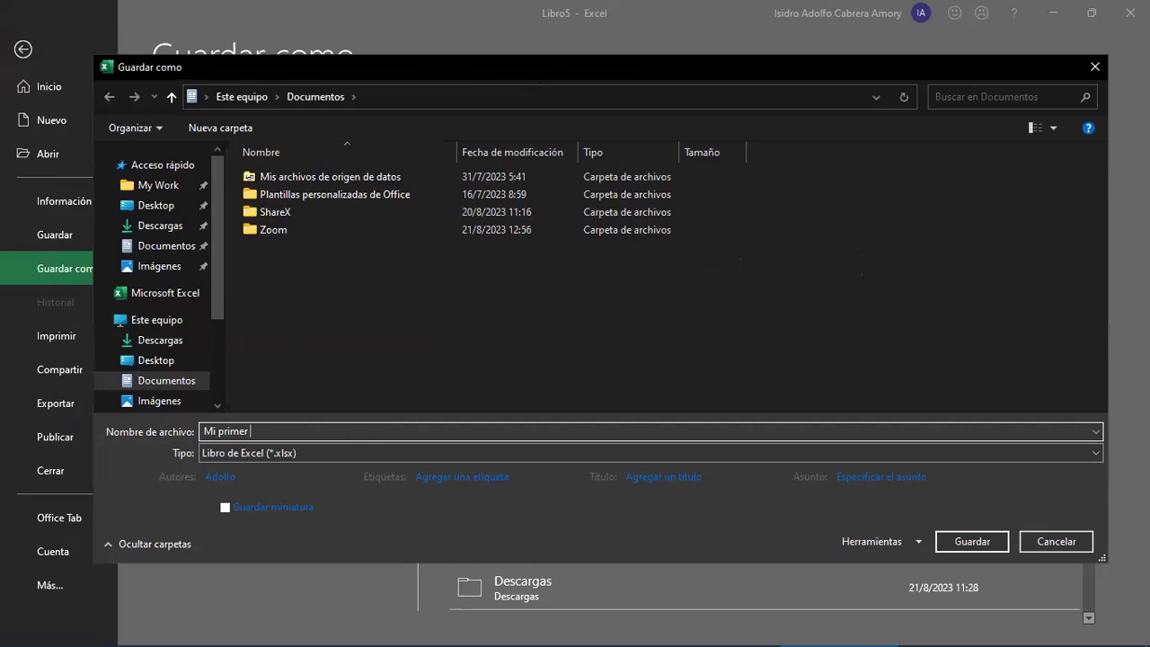
type("ejercicio de clase")
Step: Review the available file types, keep Libro de Excel (*.xlsx), and save the workbook to the Desktop folder
left_click(248, 455)
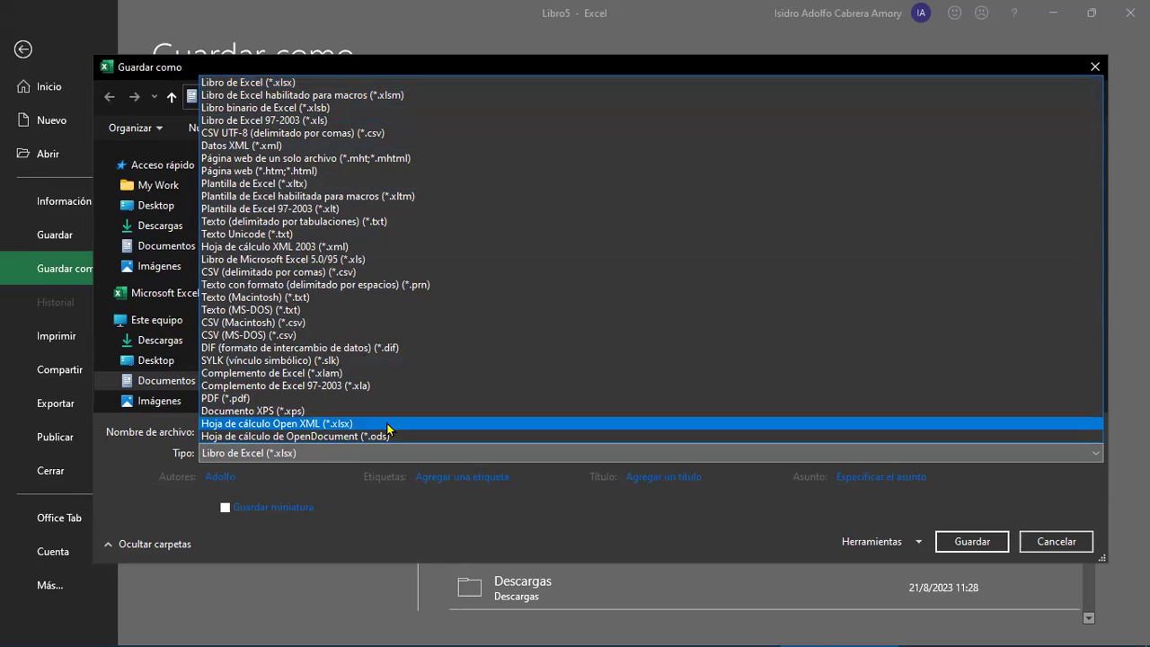
left_click(618, 521)
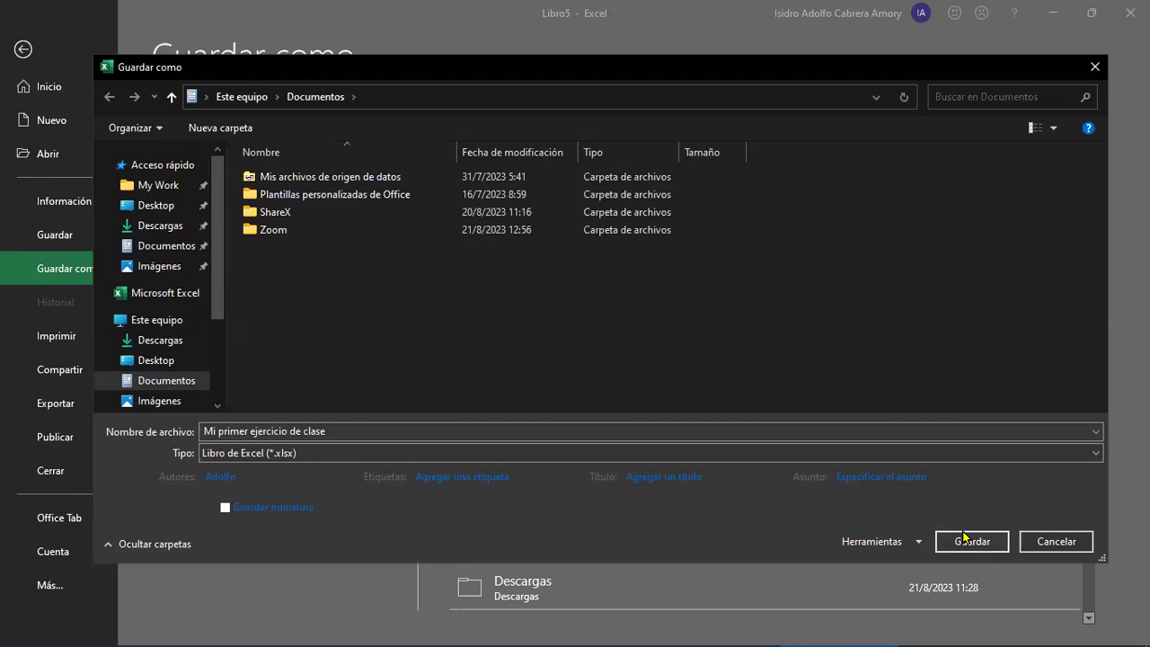
left_click(154, 214)
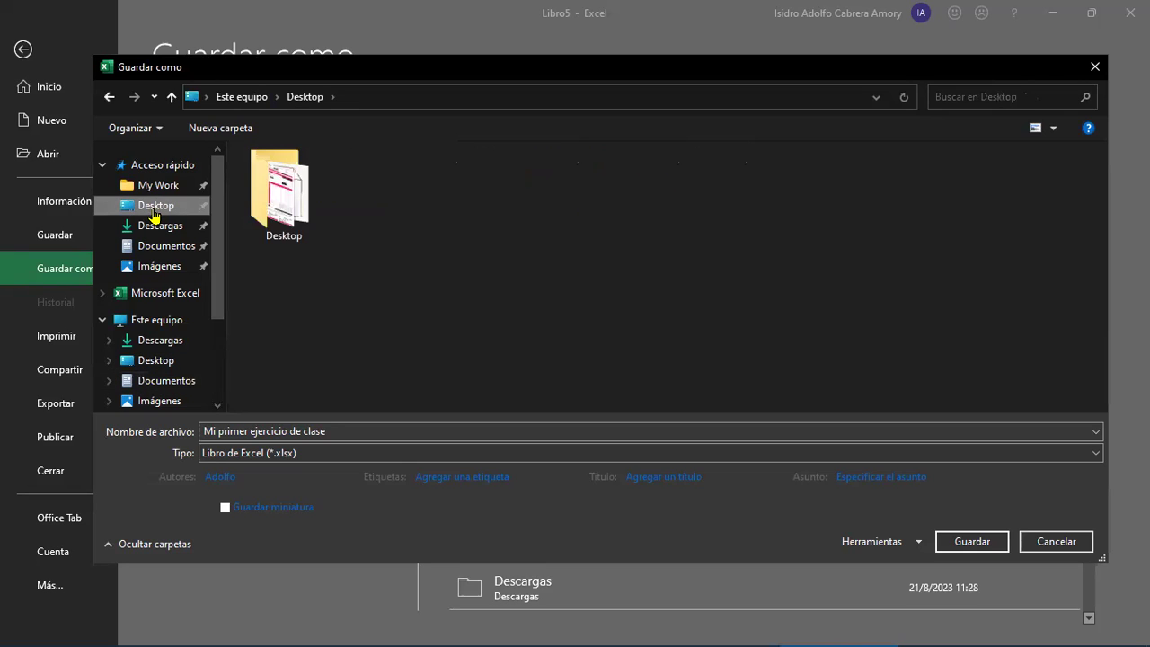
left_click(972, 541)
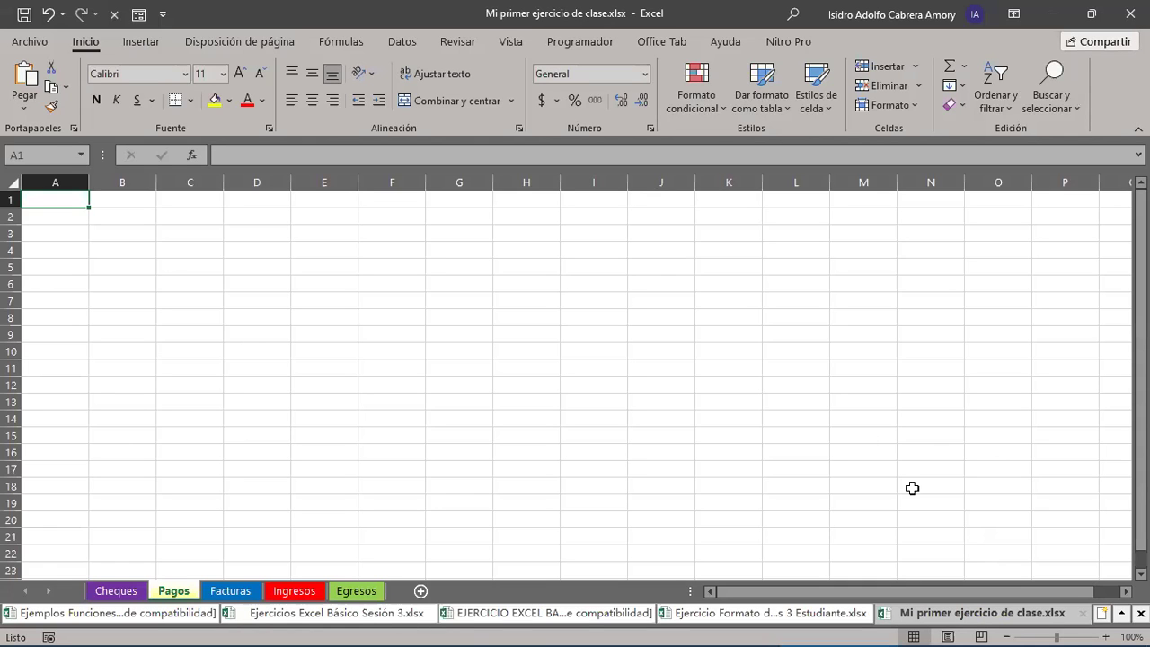
Step: Review the saved workbook's sheets from Cheques to Egresos, selecting blank ranges C4:M18 on Pagos and B1:J19 on Egresos
left_click_drag(186, 252, 889, 491)
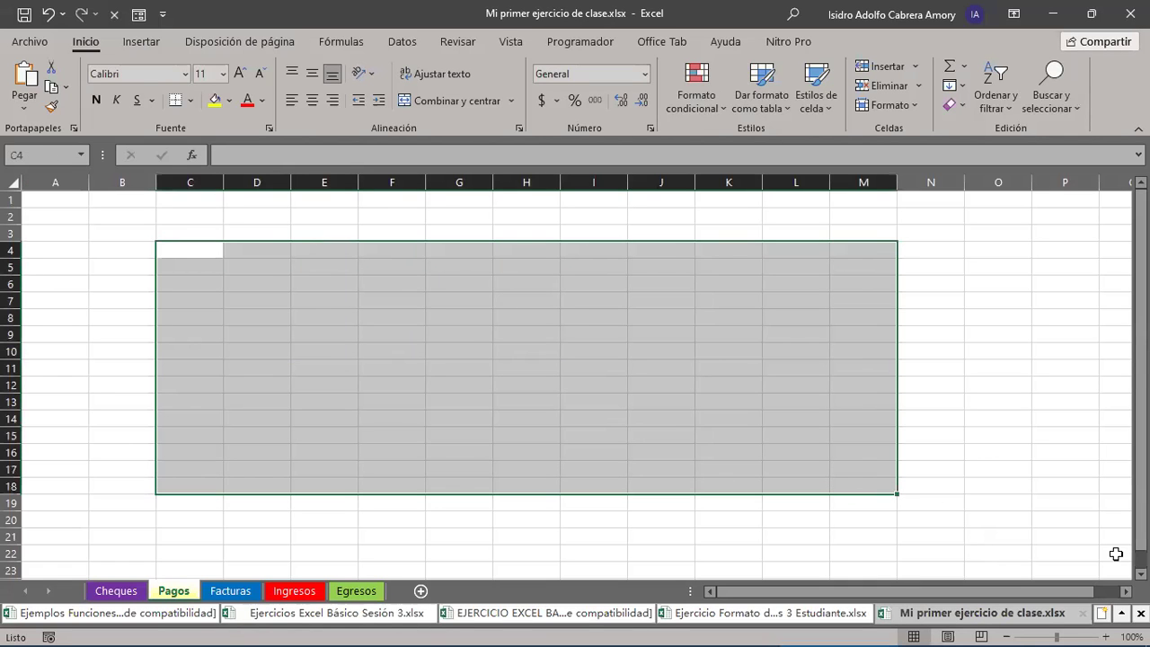
left_click(116, 591)
left_click(173, 590)
left_click(212, 593)
key("ctrl+Page_Down")
key("ctrl+Page_Down")
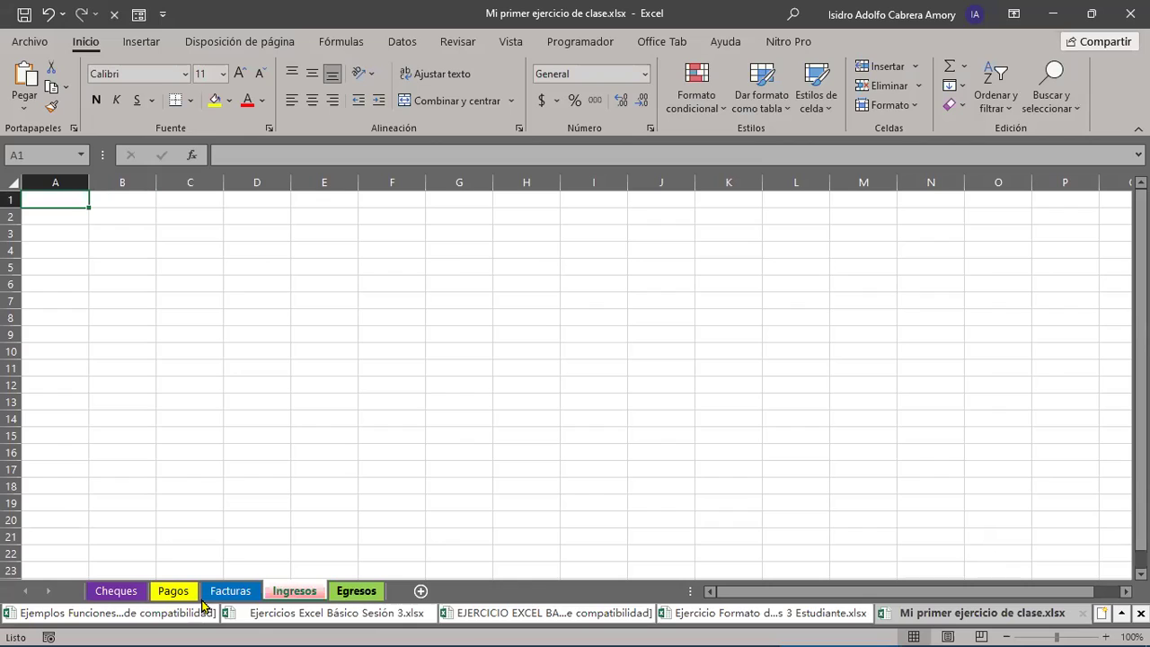
left_click_drag(134, 197, 687, 508)
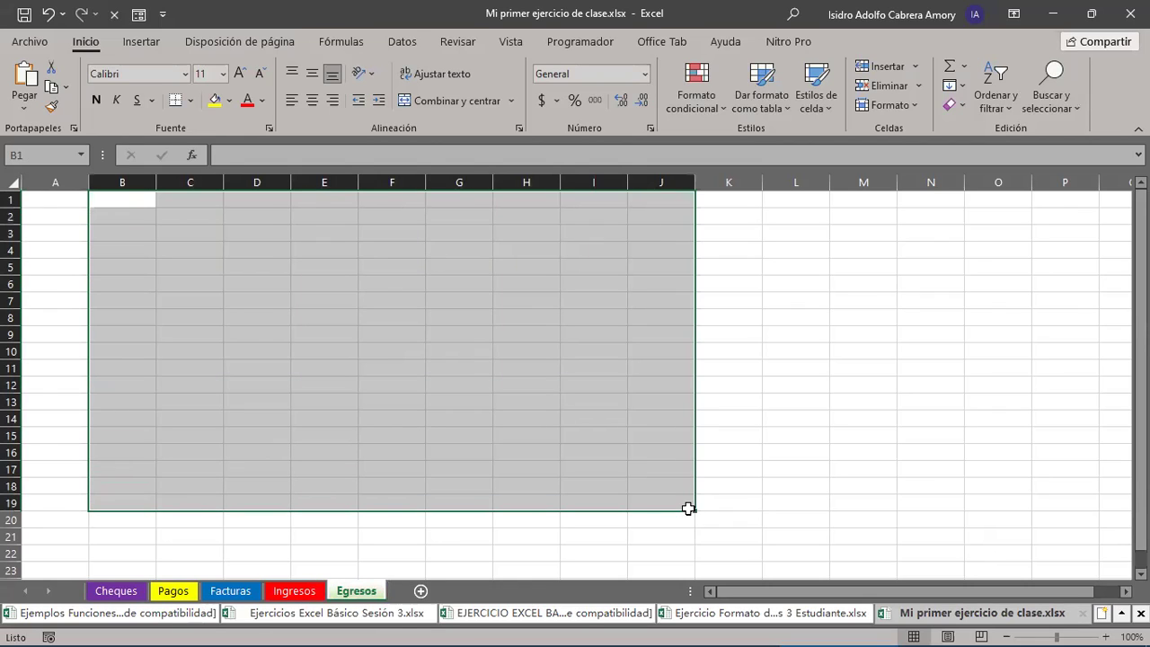
Step: Close only the current workbook, and select its saved file "Mi primer ejercicio de clase.xlsx" on the Windows desktop
left_click(1129, 14)
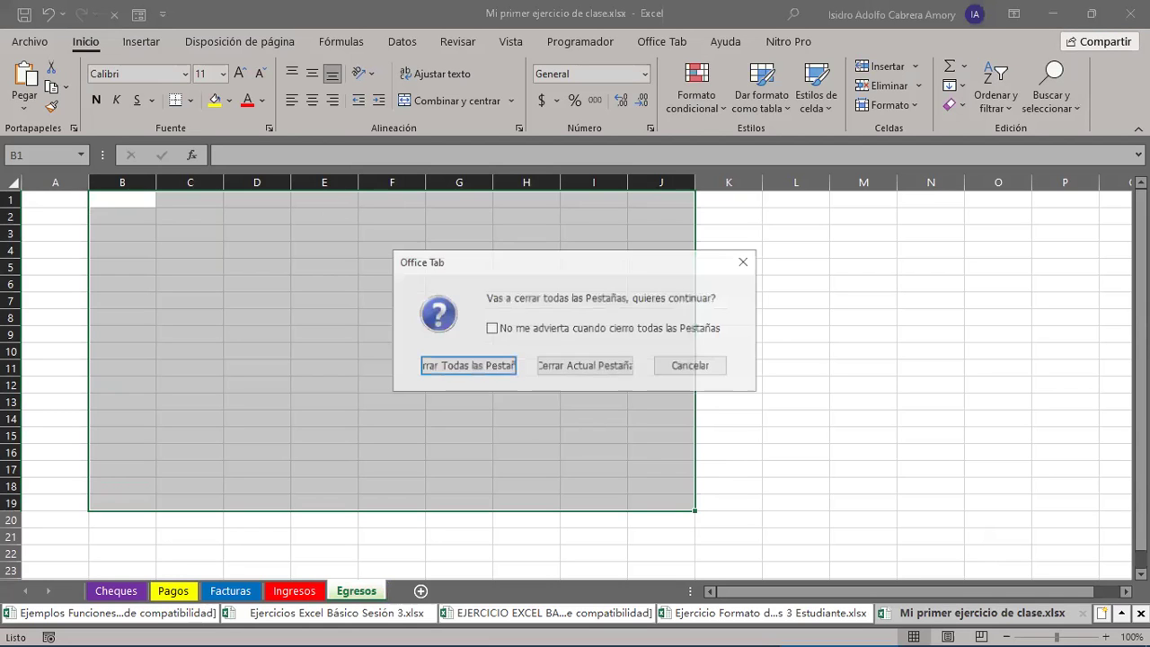
left_click(580, 370)
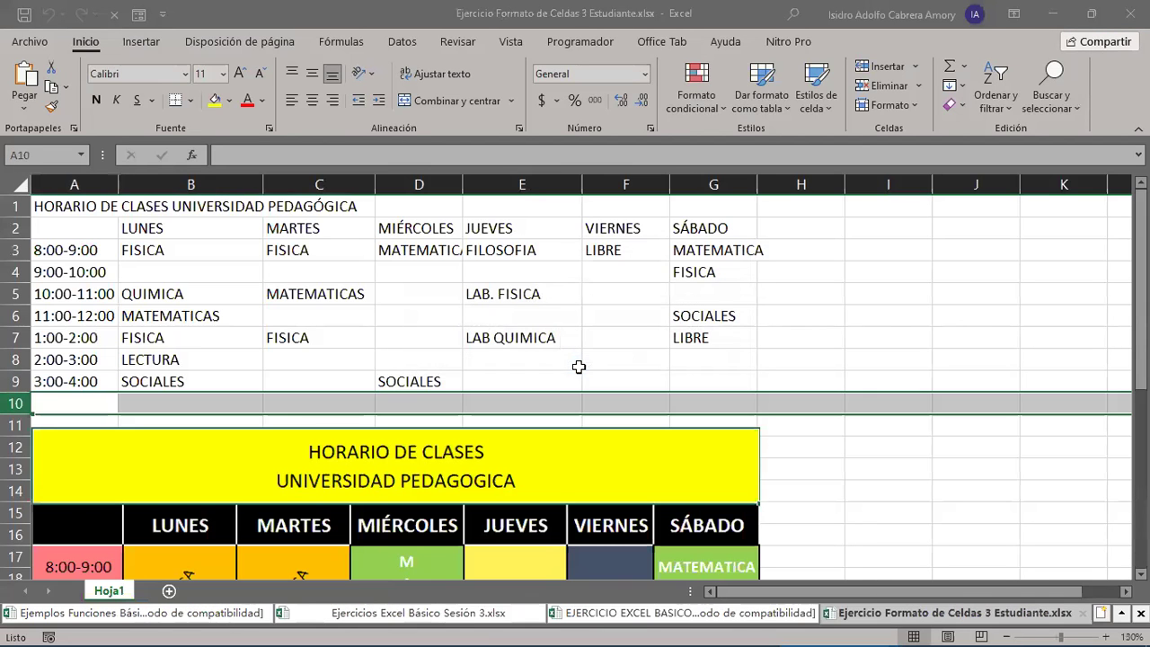
left_click(1057, 18)
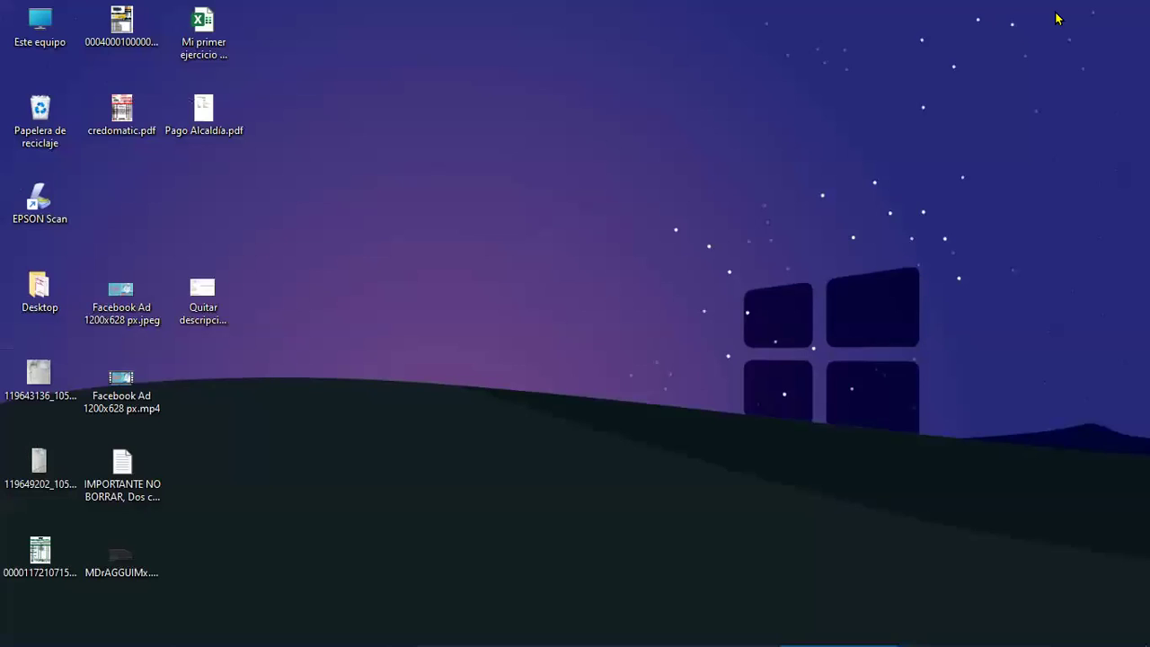
left_click(208, 20)
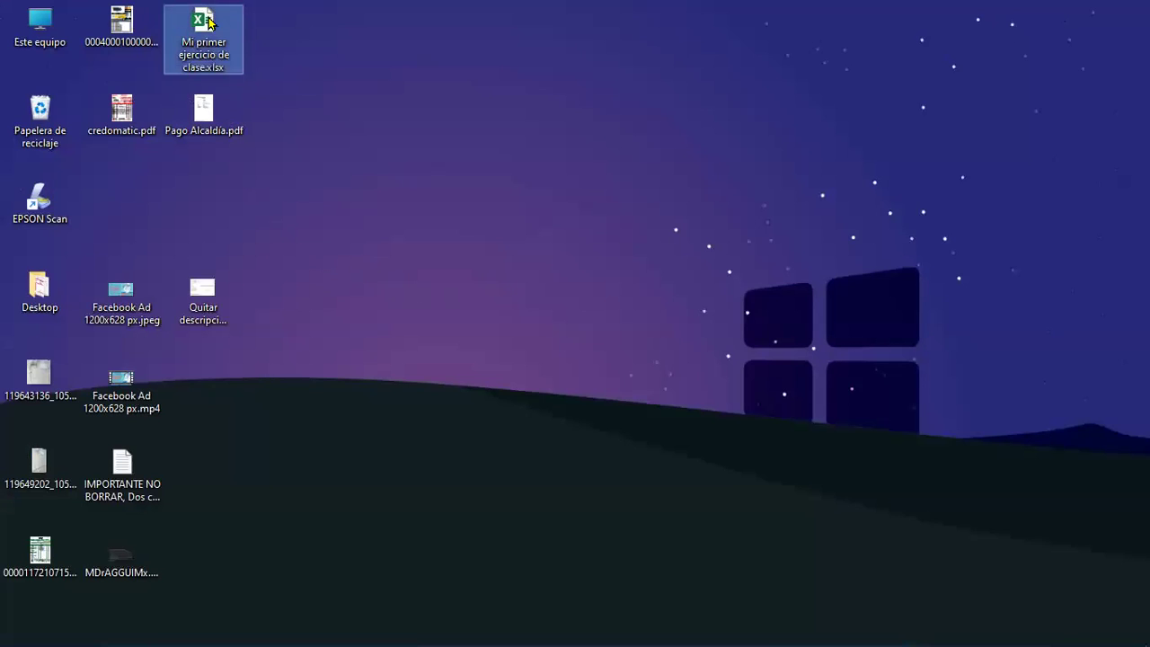